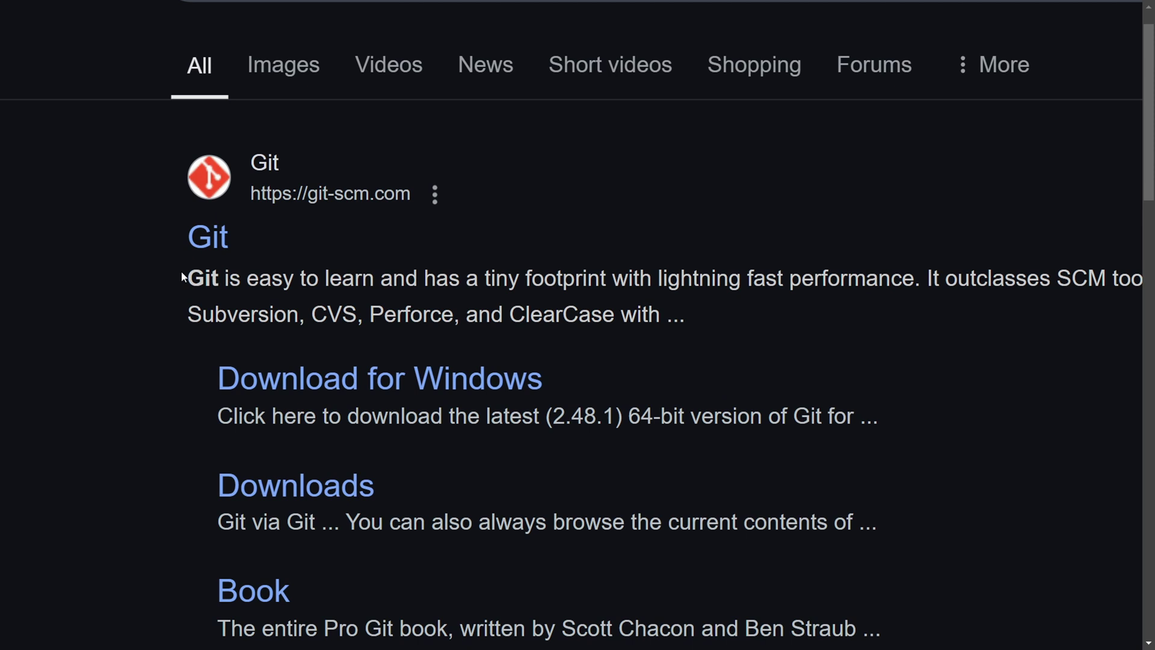
Download the Windows (NVIDIA) beta ComfyUI Desktop installer from comfy.org's download page and save it
{"action": "left_click_drag", "start_coordinate": [183, 277], "coordinate": [782, 302]}
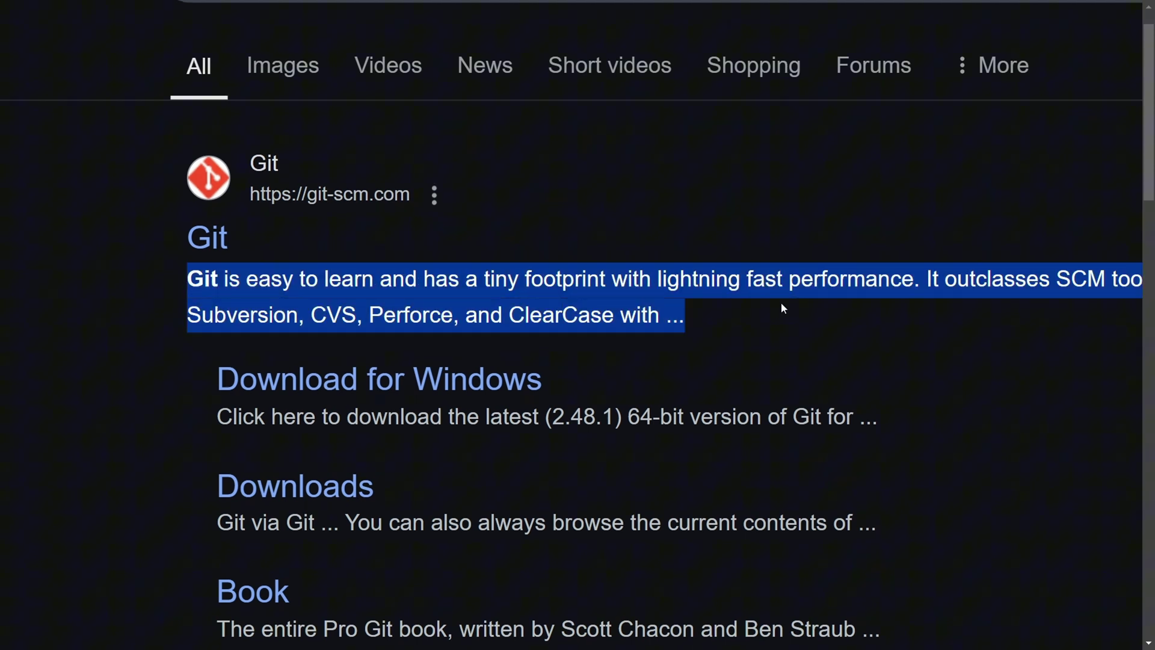
{"action": "left_click", "coordinate": [781, 302]}
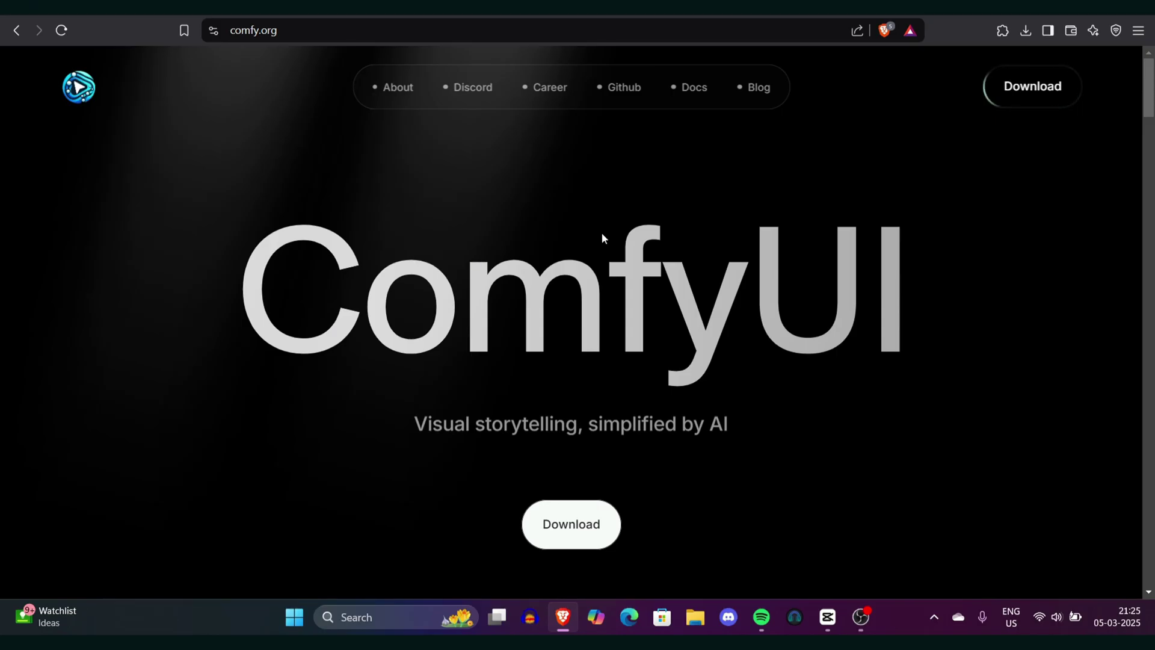
{"action": "left_click", "coordinate": [1044, 89]}
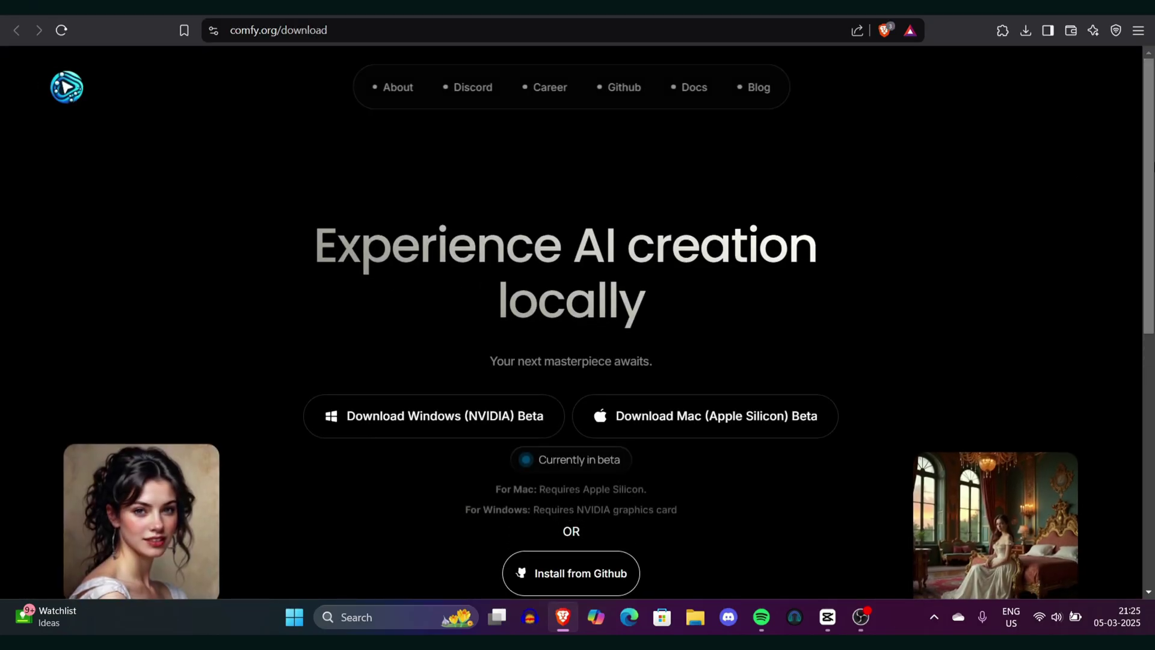
{"action": "scroll", "coordinate": [516, 484], "scroll_direction": "down", "scroll_amount": 8}
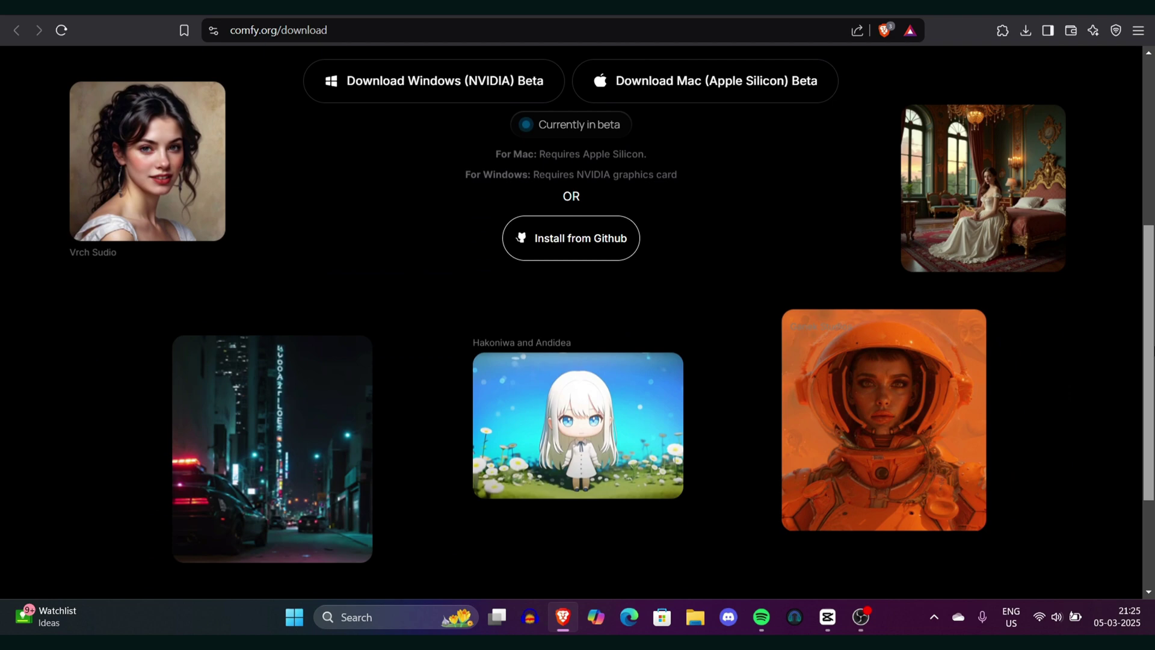
{"action": "scroll", "coordinate": [555, 477], "scroll_direction": "up", "scroll_amount": 10}
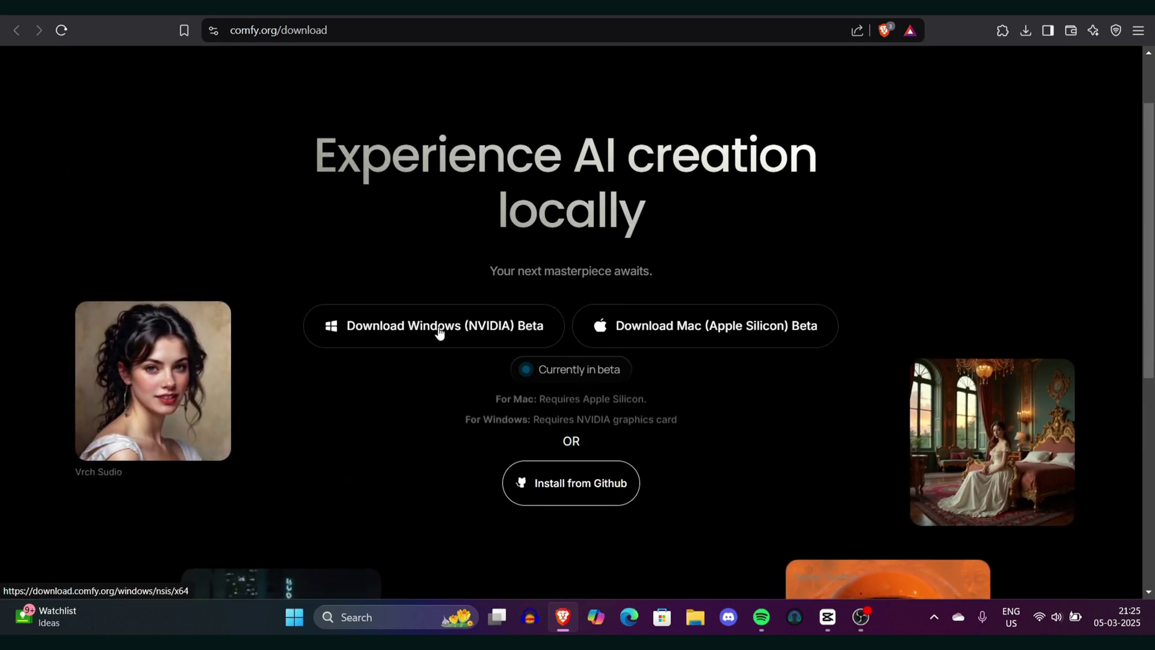
{"action": "left_click", "coordinate": [459, 329]}
{"action": "key", "text": "Return"}
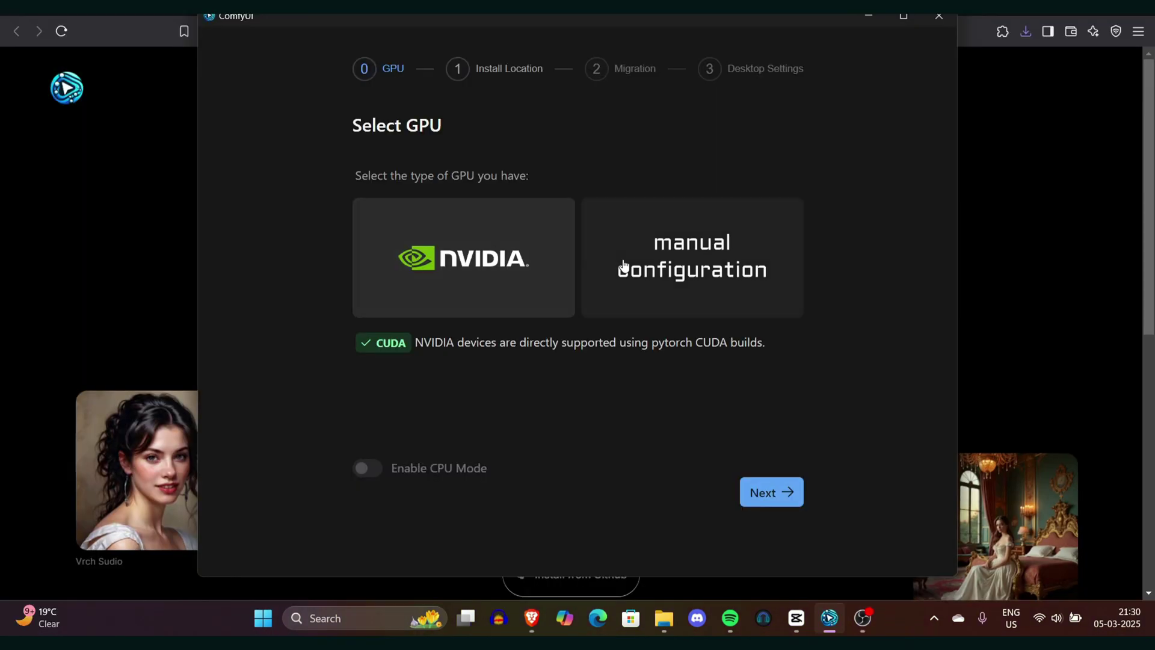
Choose NVIDIA as the GPU, keep the default install location, and skip migration
{"action": "left_click", "coordinate": [692, 258]}
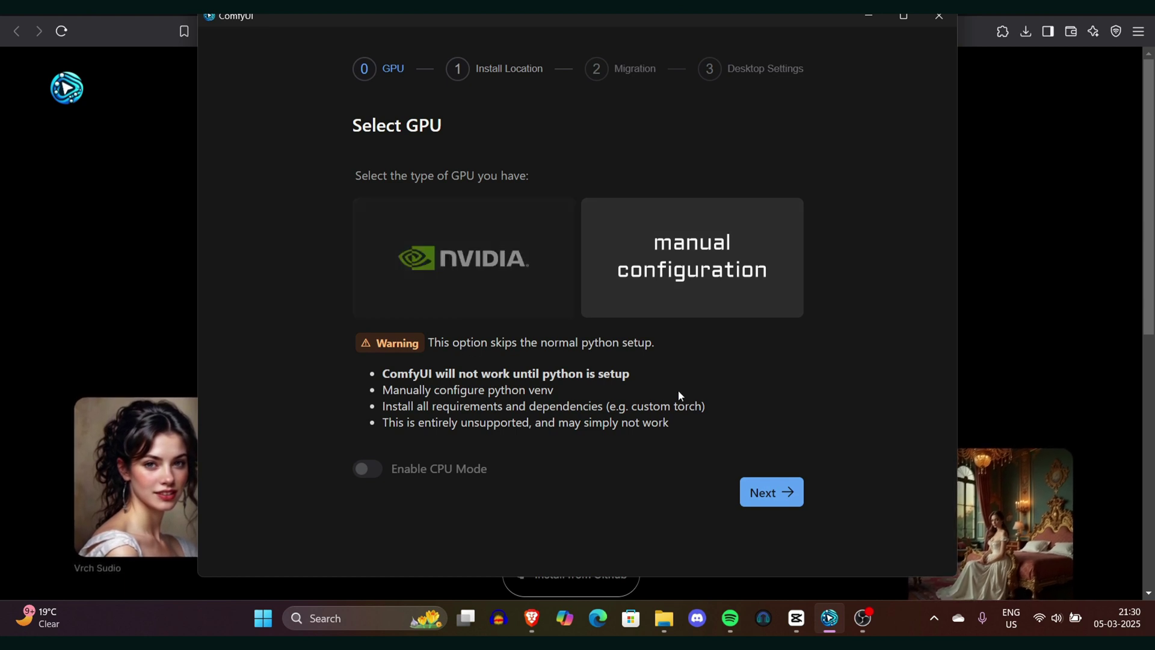
{"action": "left_click", "coordinate": [510, 271]}
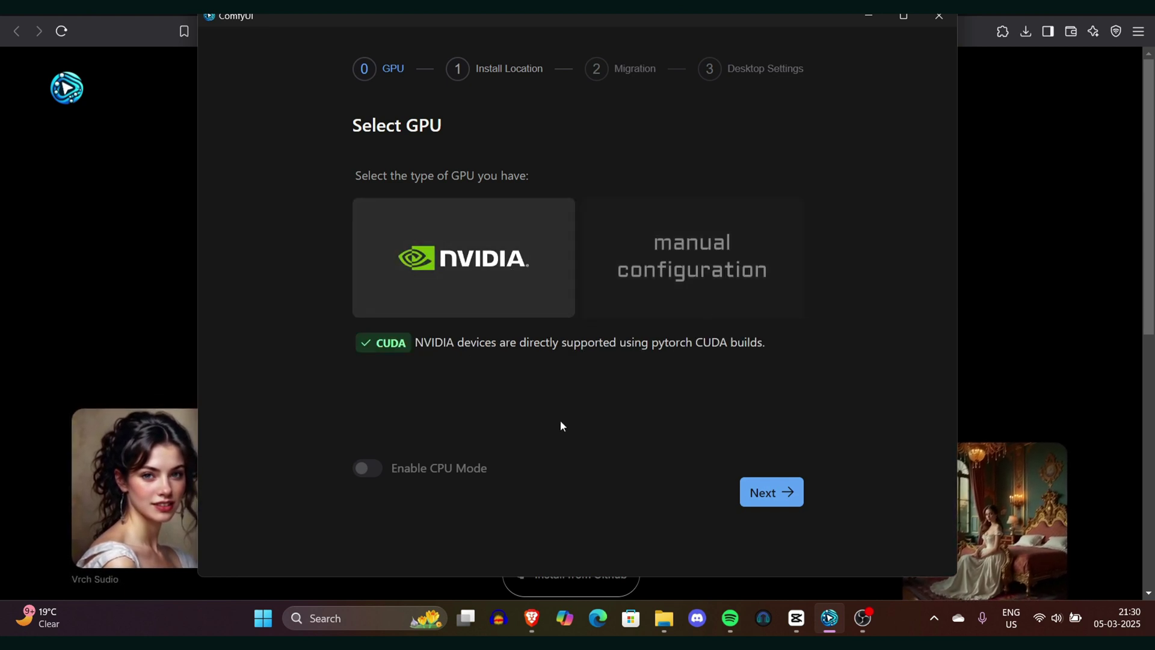
{"action": "left_click", "coordinate": [368, 468]}
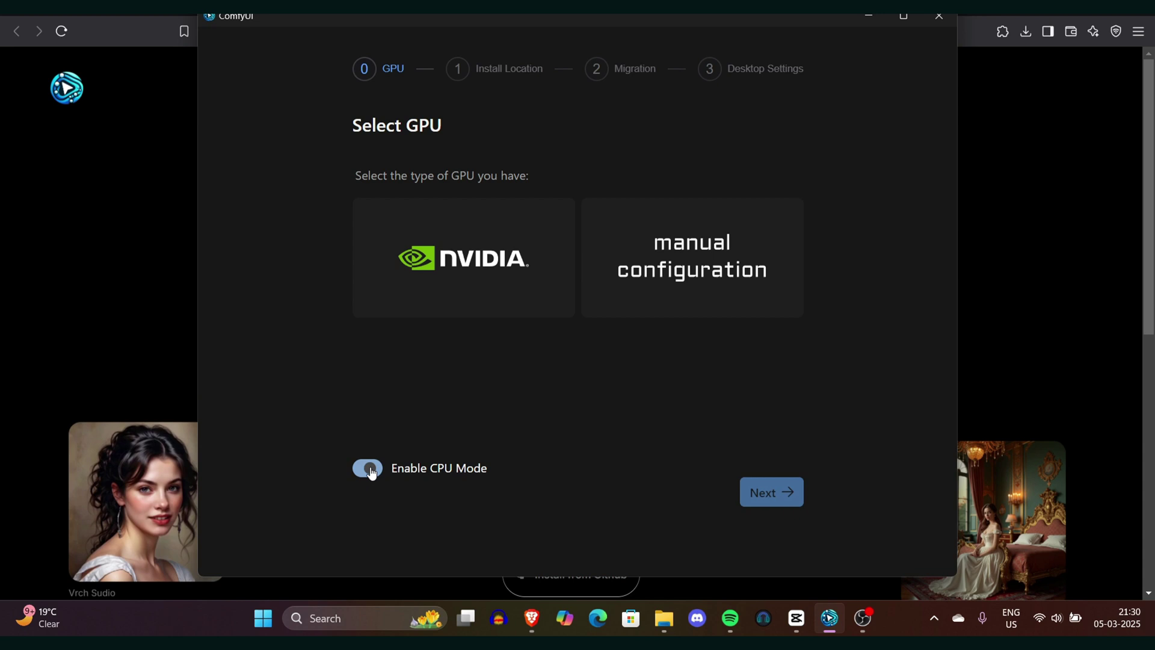
{"action": "left_click", "coordinate": [489, 285]}
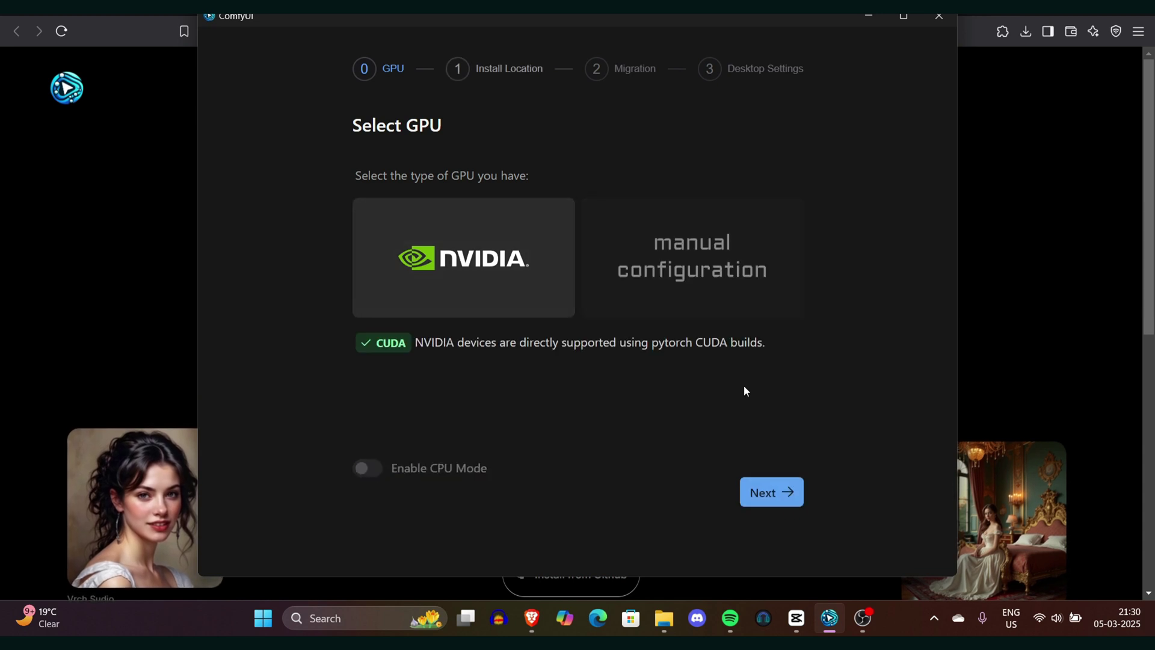
{"action": "left_click", "coordinate": [749, 492]}
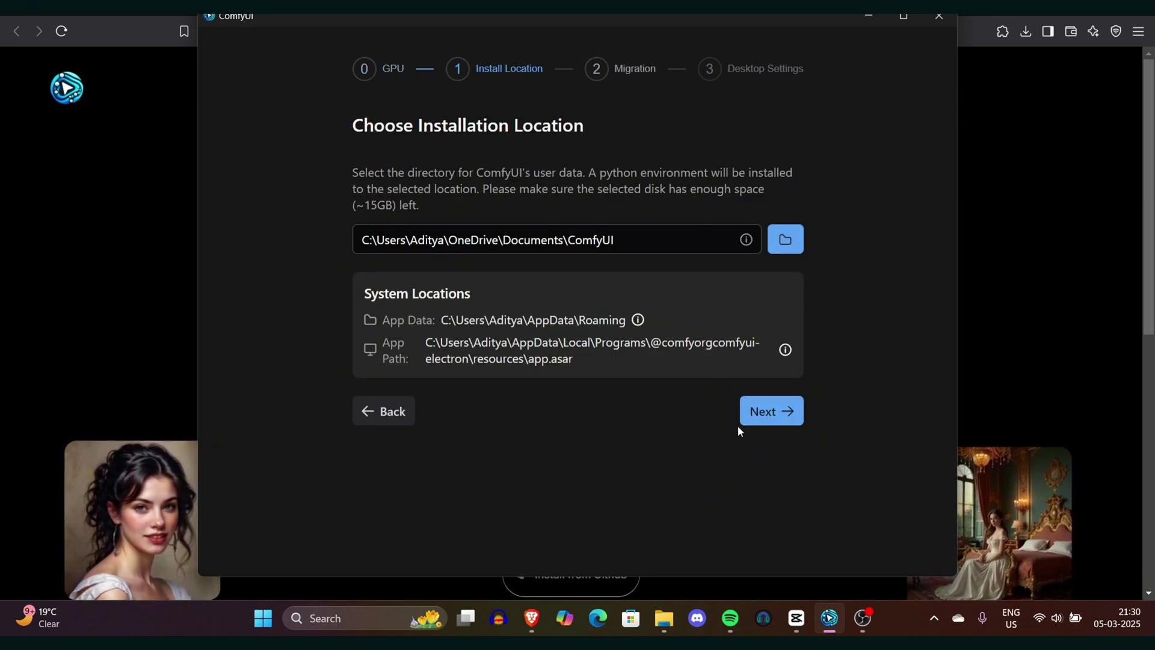
{"action": "left_click", "coordinate": [619, 72]}
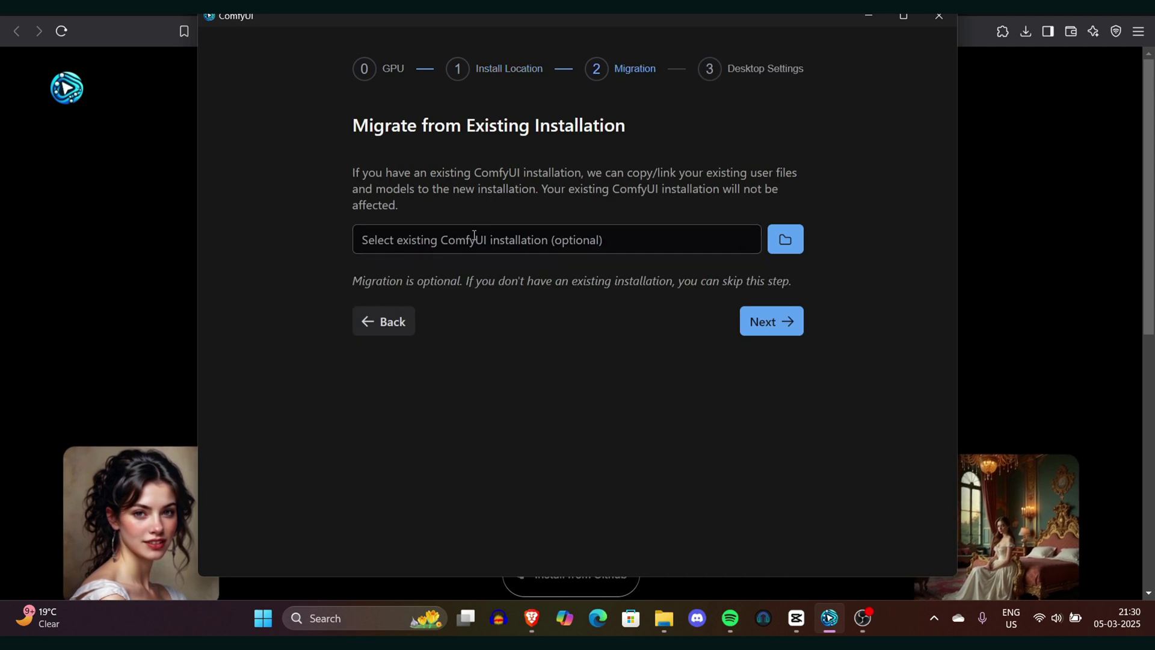
{"action": "left_click", "coordinate": [760, 66]}
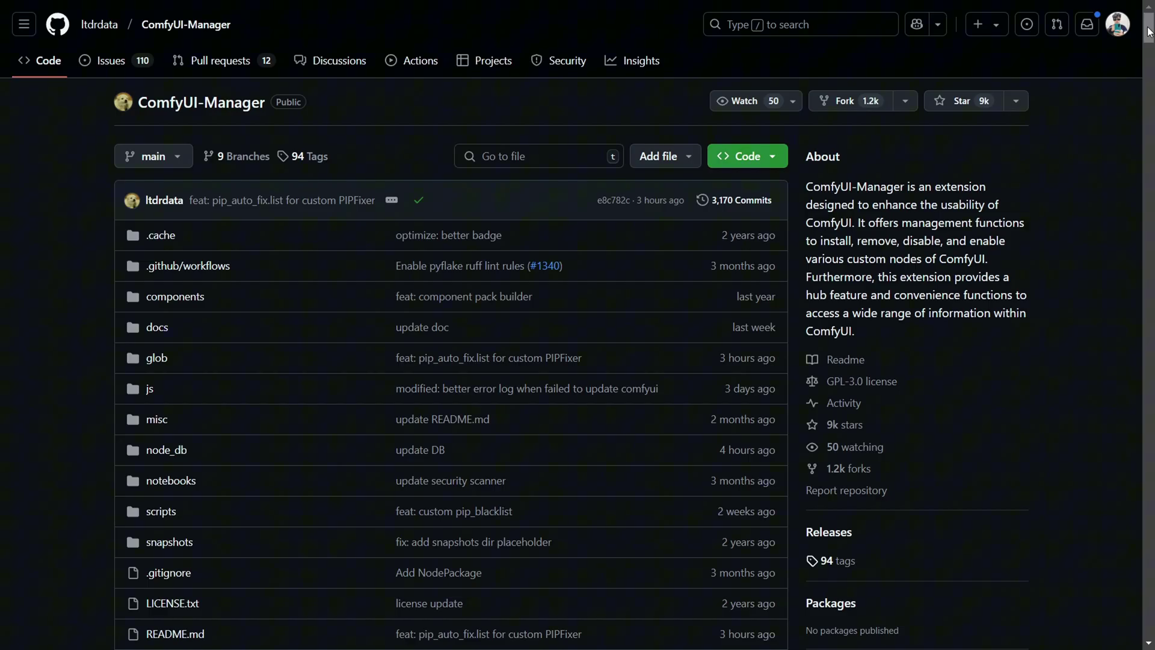
Enlarge the ComfyUI-Manager page text and scroll down into the README
{"action": "left_click_drag", "start_coordinate": [1149, 32], "coordinate": [1150, 91]}
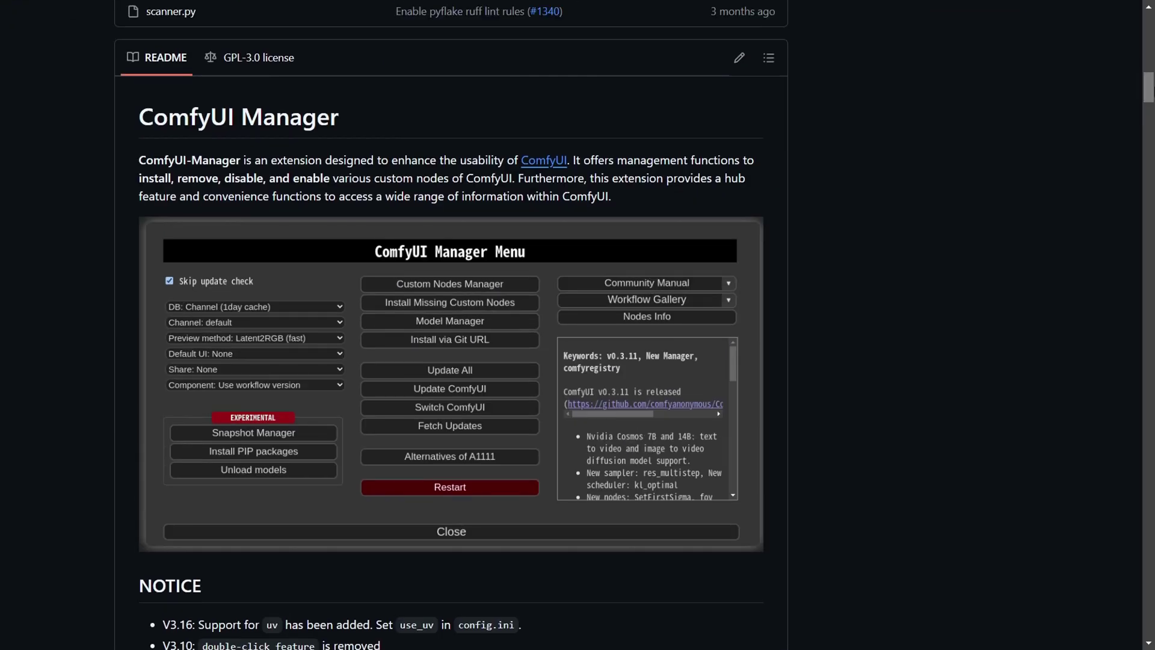
{"action": "key", "text": "ctrl+plus"}
{"action": "key", "text": "ctrl+plus"}
{"action": "key", "text": "ctrl+plus"}
{"action": "key", "text": "ctrl+plus"}
{"action": "left_click_drag", "start_coordinate": [108, 250], "coordinate": [875, 318]}
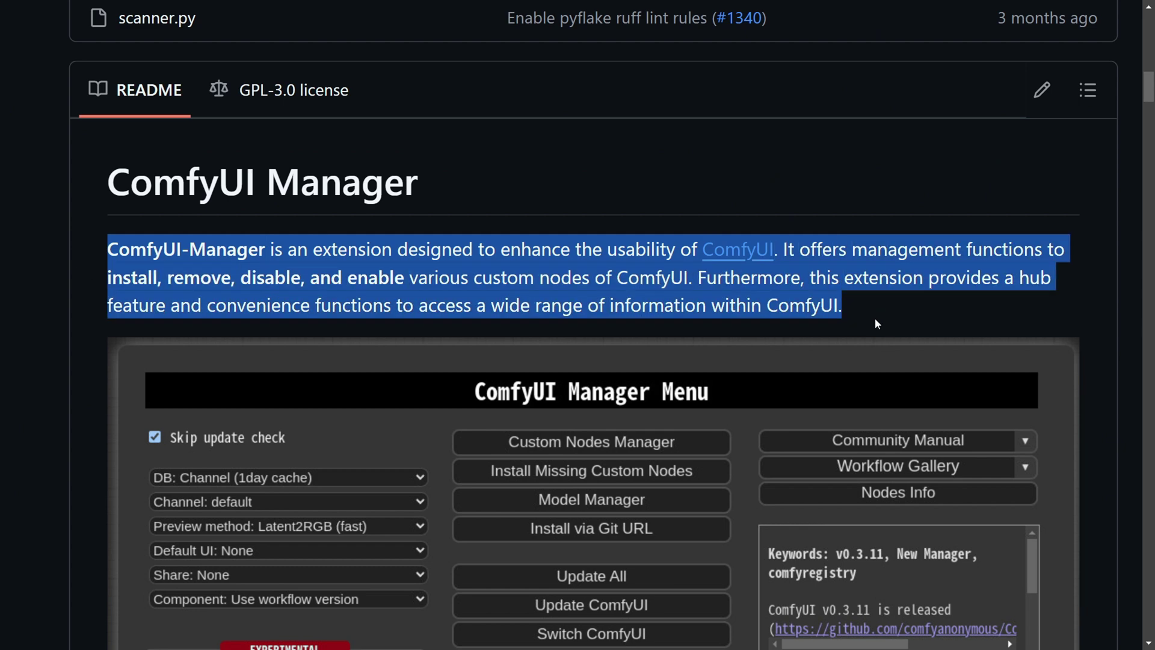
{"action": "left_click", "coordinate": [875, 318]}
{"action": "scroll", "coordinate": [578, 325], "scroll_direction": "down", "scroll_amount": 10}
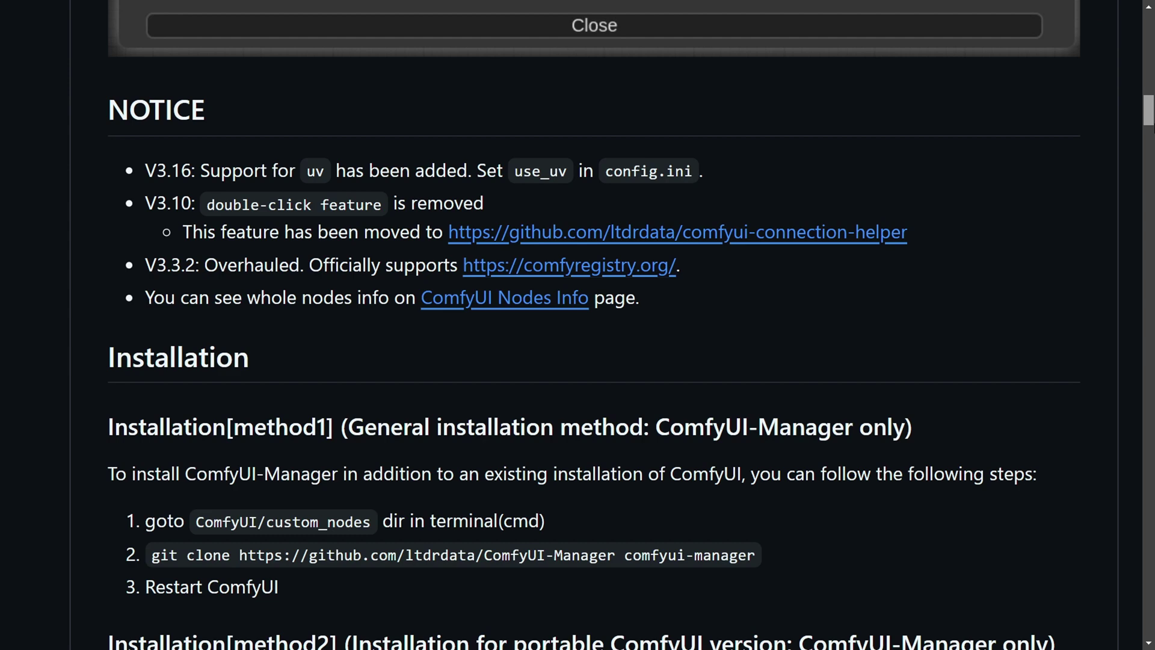
{"action": "scroll", "coordinate": [577, 325], "scroll_direction": "up", "scroll_amount": 1}
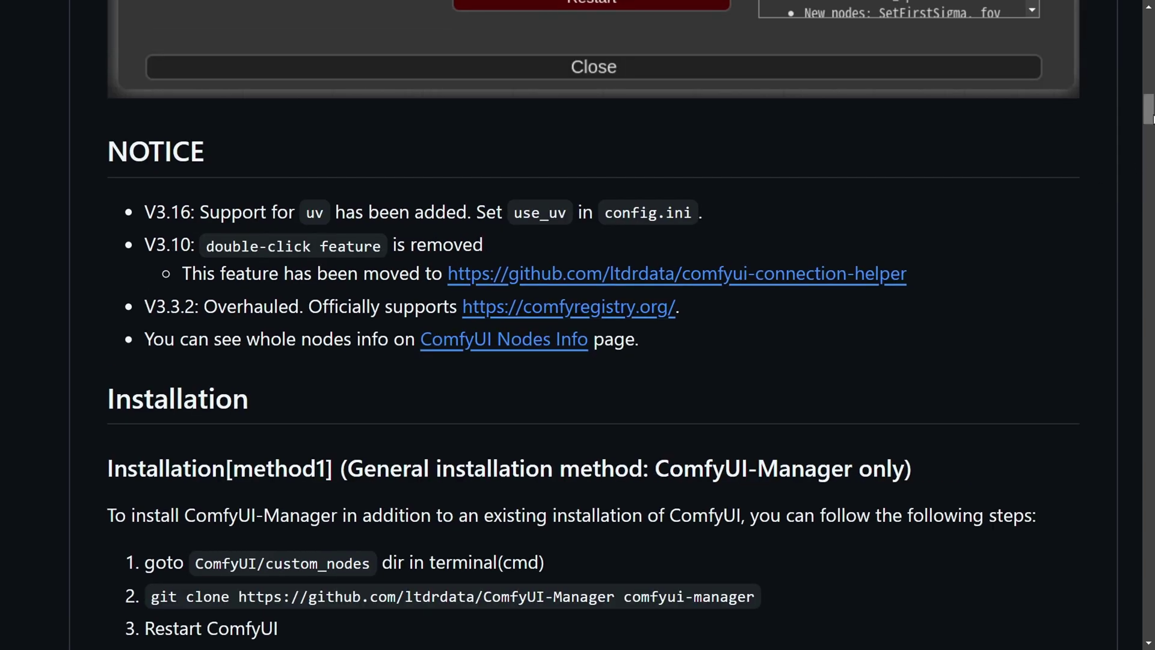
{"action": "scroll", "coordinate": [1152, 119], "scroll_direction": "down", "scroll_amount": 3}
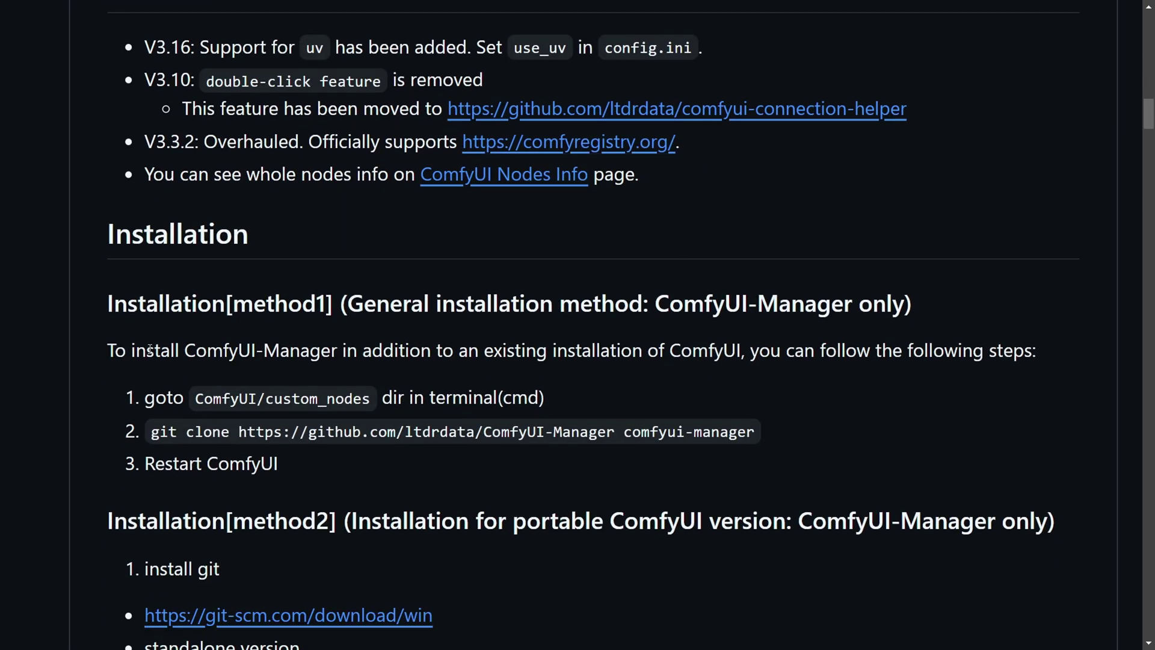
Highlight the 'To install ComfyUI-Manager' sentence and its git clone command to point them out
{"action": "left_click_drag", "start_coordinate": [108, 353], "coordinate": [1031, 352]}
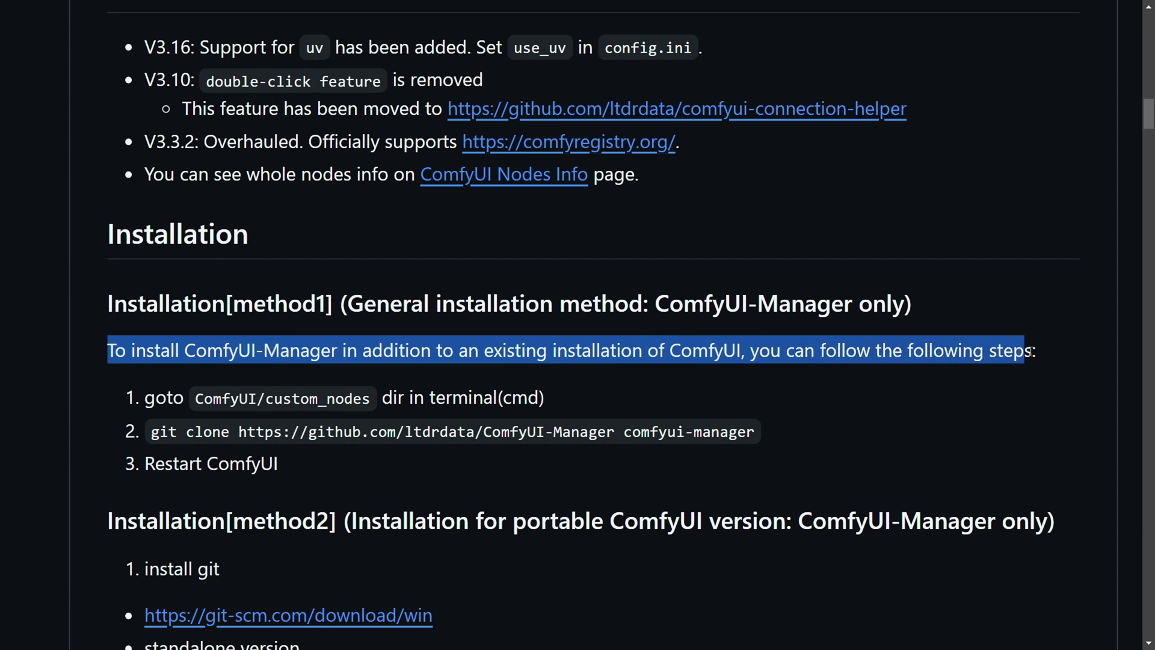
{"action": "left_click", "coordinate": [248, 496]}
{"action": "mouse_move", "coordinate": [153, 432]}
{"action": "left_mouse_down"}
{"action": "mouse_move", "coordinate": [325, 415]}
{"action": "mouse_move", "coordinate": [756, 417]}
{"action": "left_mouse_up"}
{"action": "left_click", "coordinate": [771, 424]}
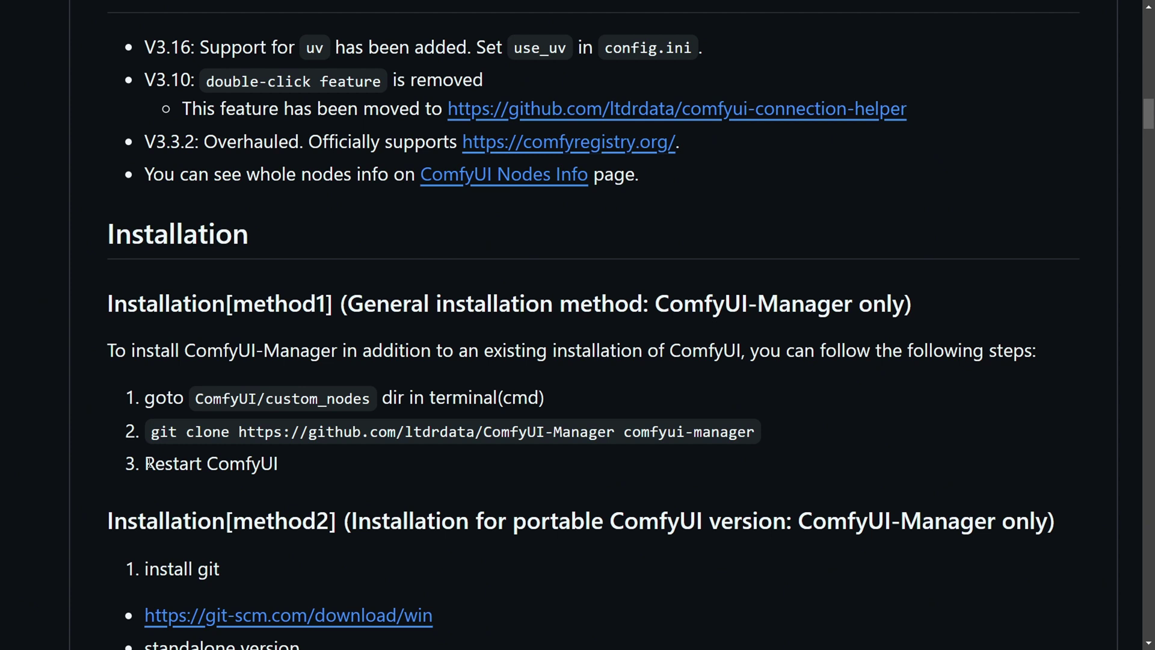
{"action": "left_click_drag", "start_coordinate": [108, 355], "coordinate": [1033, 348]}
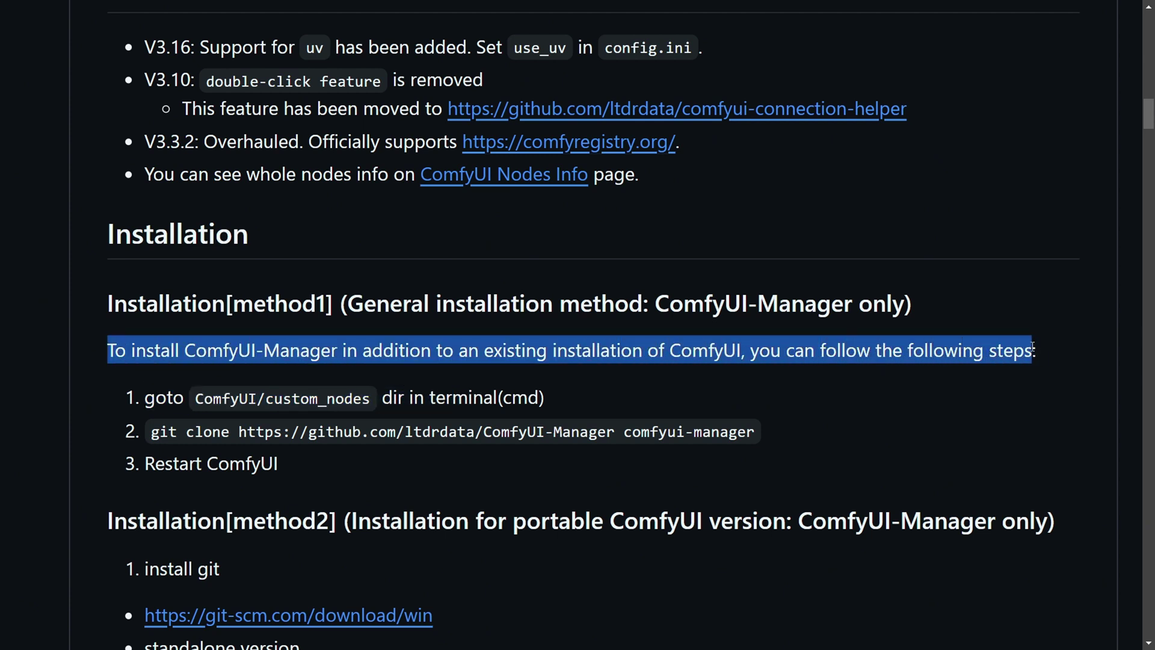
{"action": "left_click", "coordinate": [248, 496]}
{"action": "mouse_move", "coordinate": [151, 433]}
{"action": "left_mouse_down"}
{"action": "mouse_move", "coordinate": [485, 410]}
{"action": "mouse_move", "coordinate": [761, 419]}
{"action": "left_mouse_up"}
{"action": "left_click", "coordinate": [566, 409]}
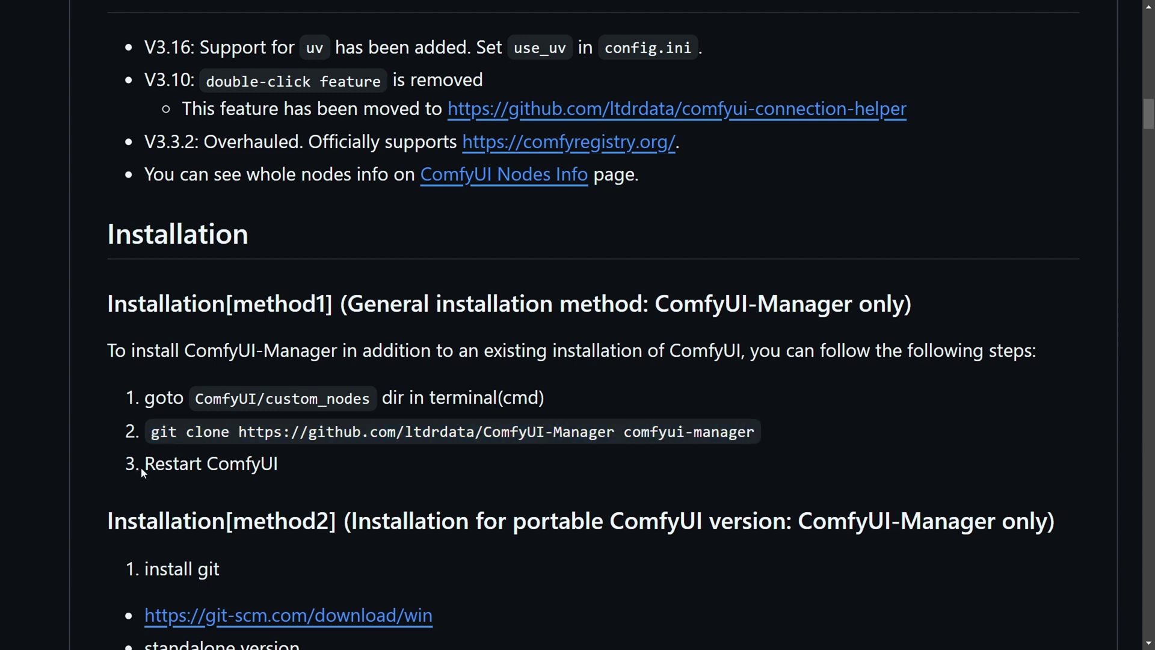
{"action": "left_click_drag", "start_coordinate": [107, 355], "coordinate": [1034, 352]}
{"action": "left_click", "coordinate": [1033, 348]}
{"action": "left_click_drag", "start_coordinate": [152, 436], "coordinate": [792, 424]}
{"action": "left_click", "coordinate": [792, 424]}
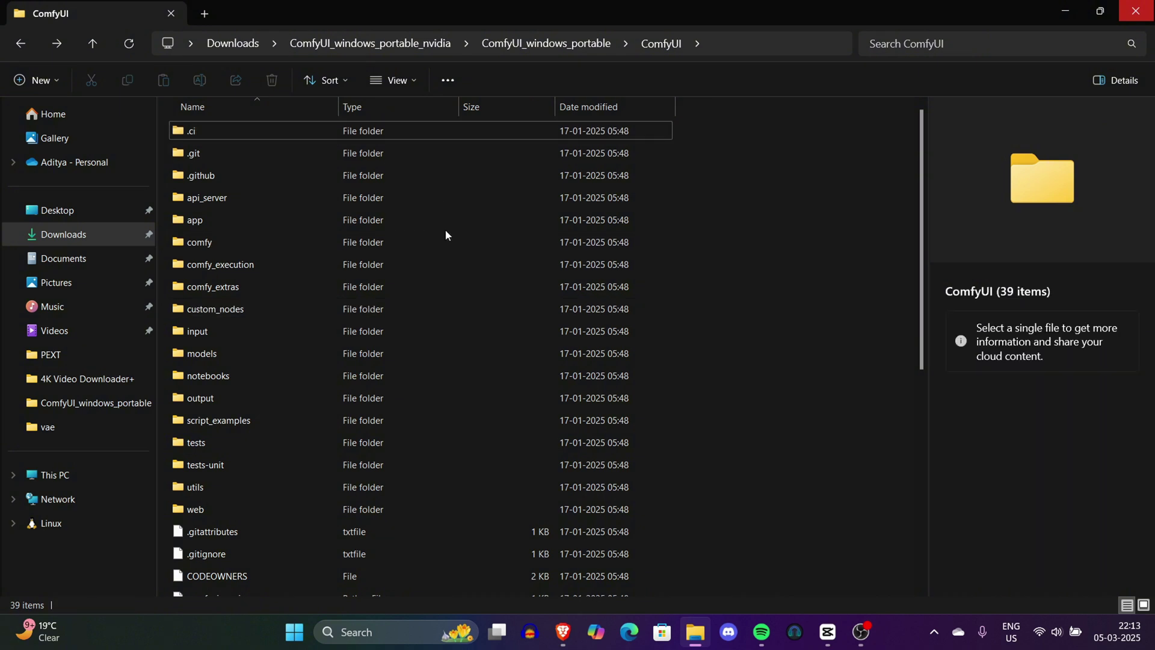
{"action": "left_click", "coordinate": [424, 243]}
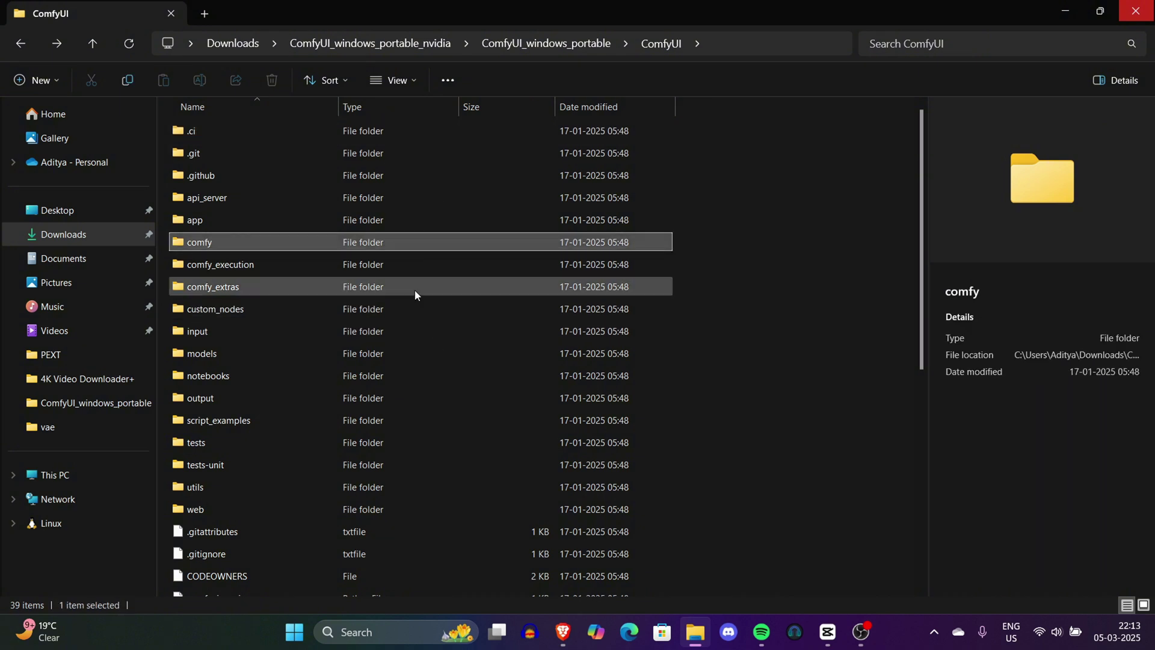
{"action": "left_click", "coordinate": [443, 312]}
{"action": "left_click", "coordinate": [419, 348]}
{"action": "left_click", "coordinate": [406, 336]}
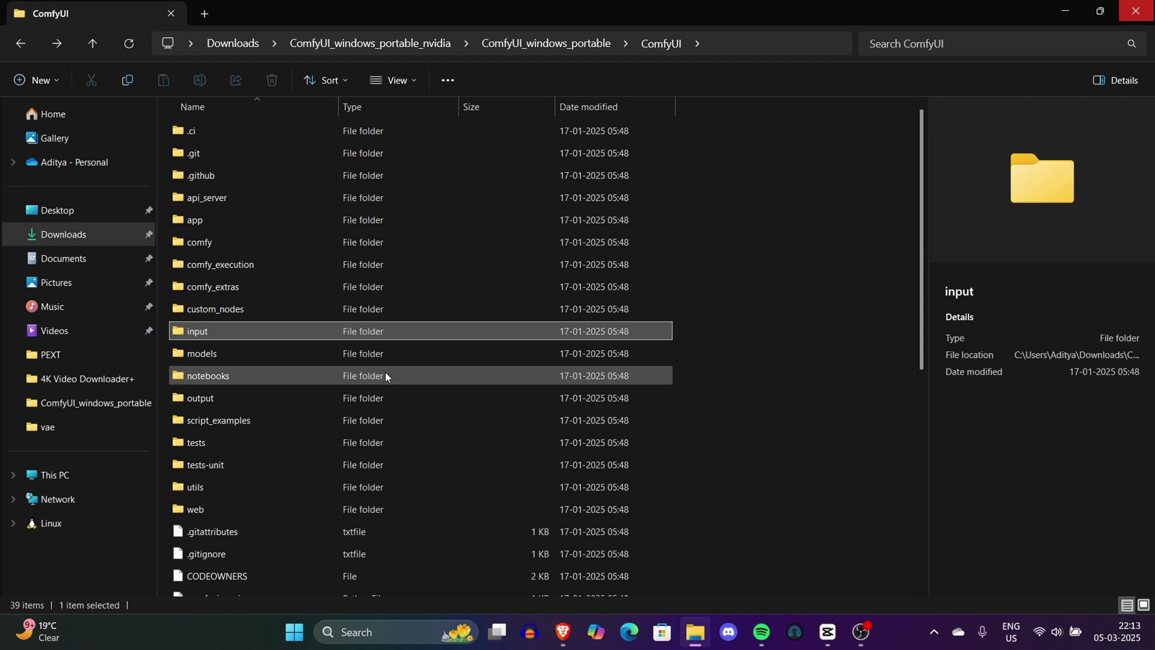
{"action": "left_click", "coordinate": [386, 374]}
{"action": "left_click", "coordinate": [400, 354]}
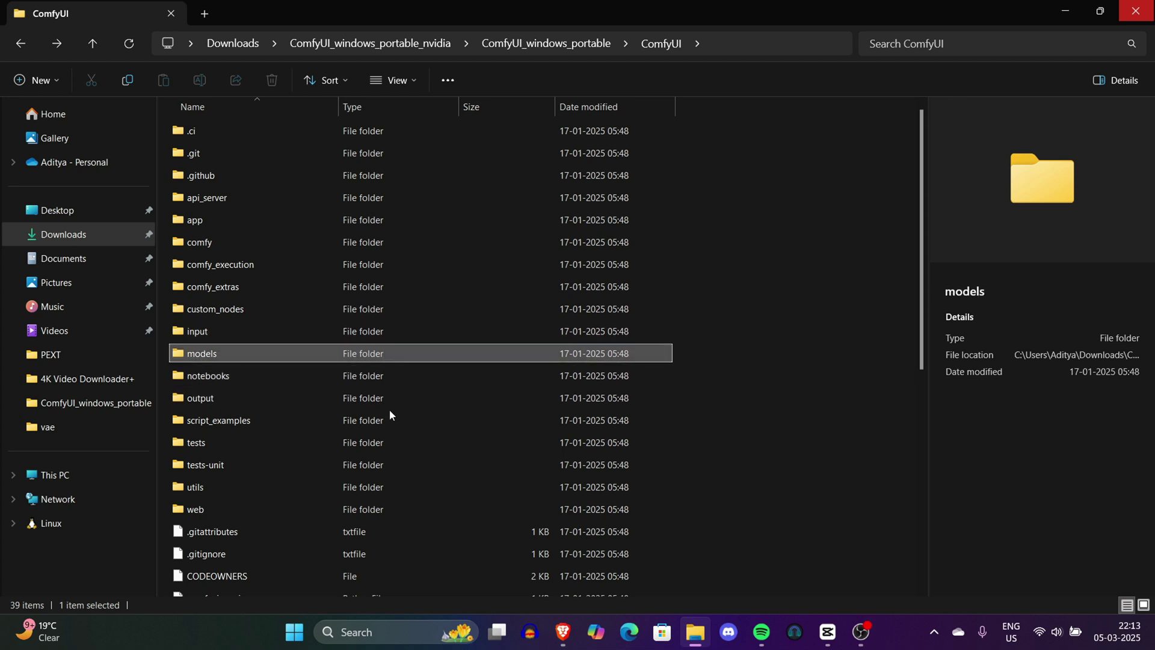
{"action": "left_click", "coordinate": [364, 420]}
{"action": "left_click", "coordinate": [435, 309]}
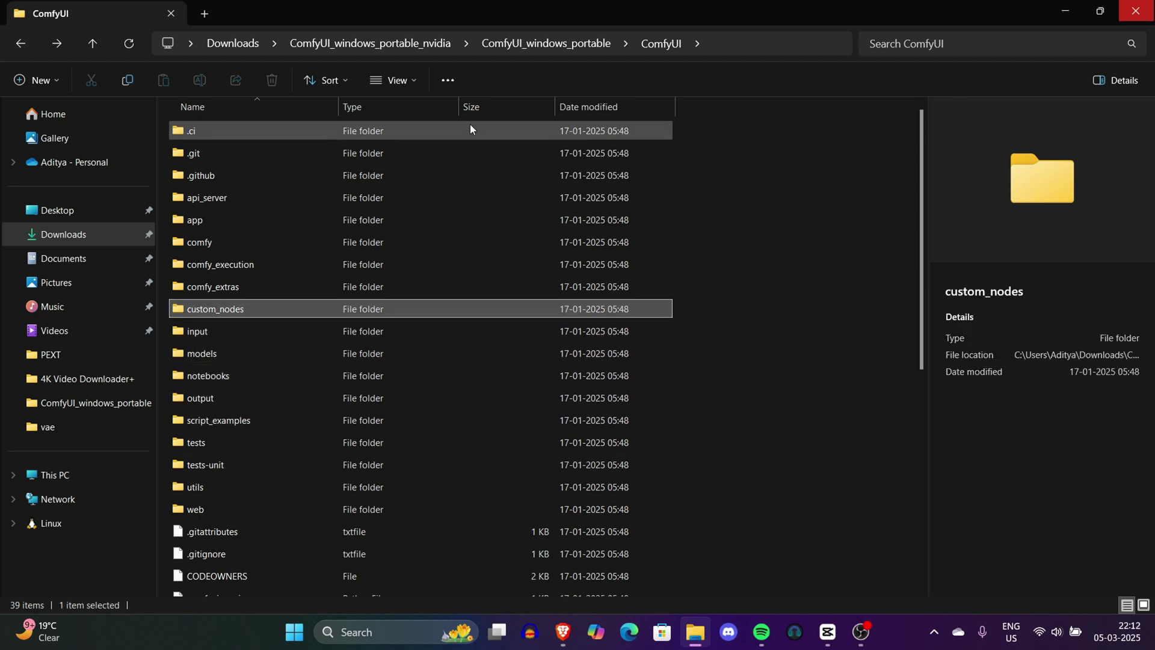
{"action": "left_click", "coordinate": [471, 126]}
{"action": "left_click", "coordinate": [452, 186]}
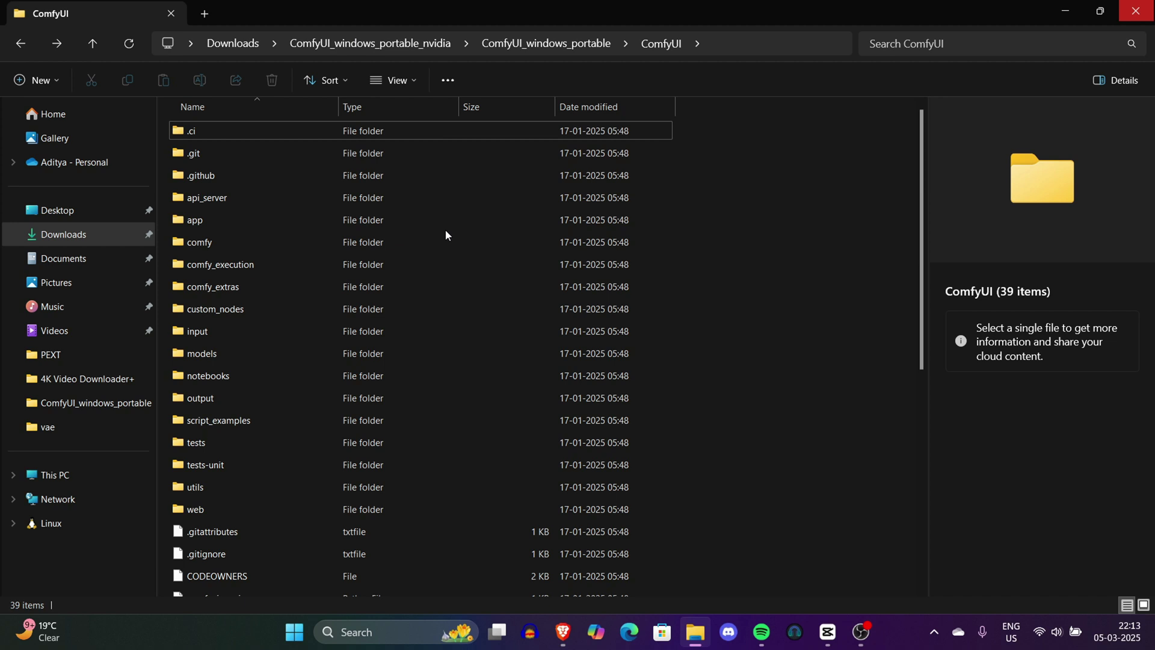
{"action": "left_click", "coordinate": [424, 243]}
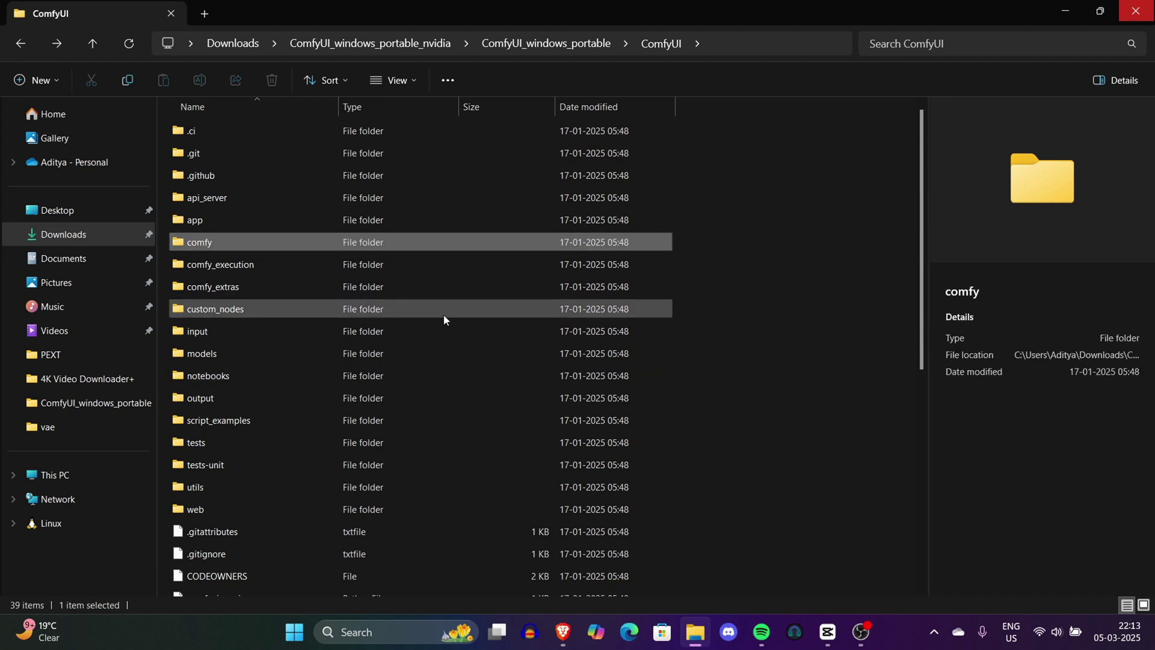
{"action": "left_click", "coordinate": [443, 312]}
{"action": "left_click", "coordinate": [418, 337]}
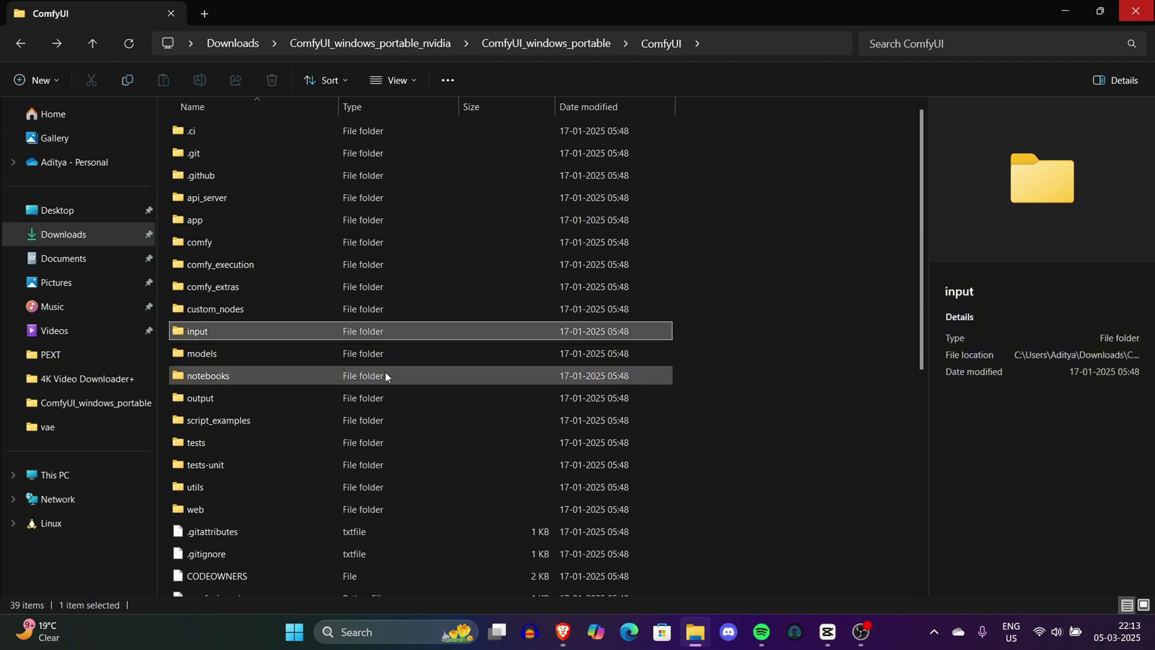
{"action": "left_click", "coordinate": [385, 376]}
{"action": "left_click", "coordinate": [400, 354]}
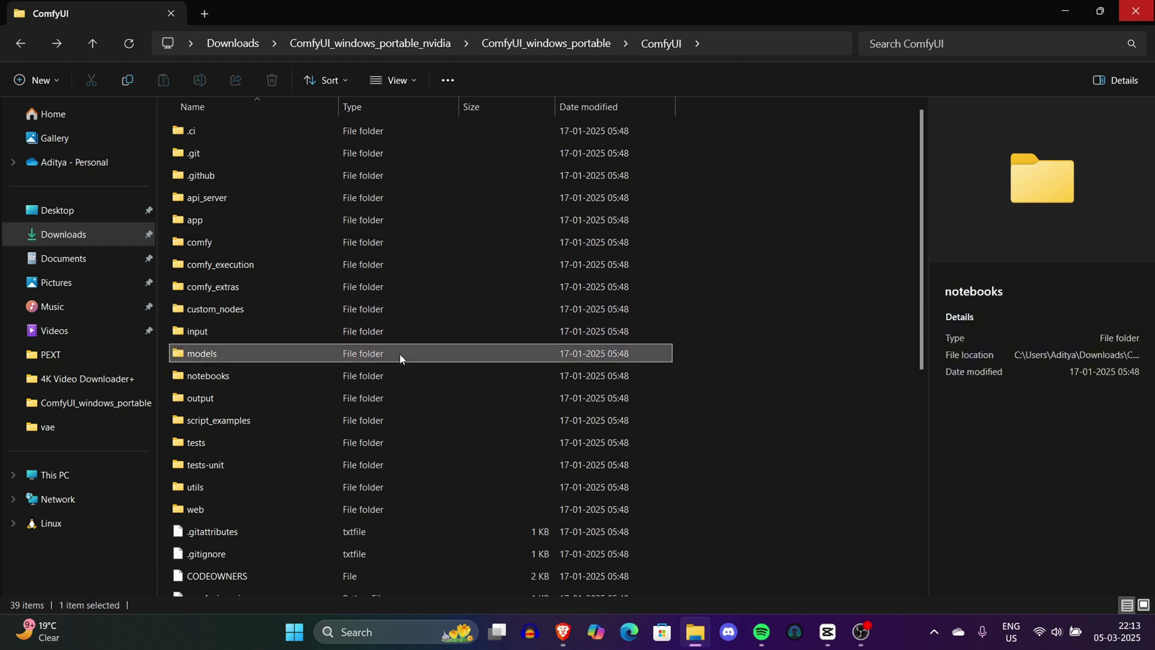
{"action": "left_click", "coordinate": [379, 420]}
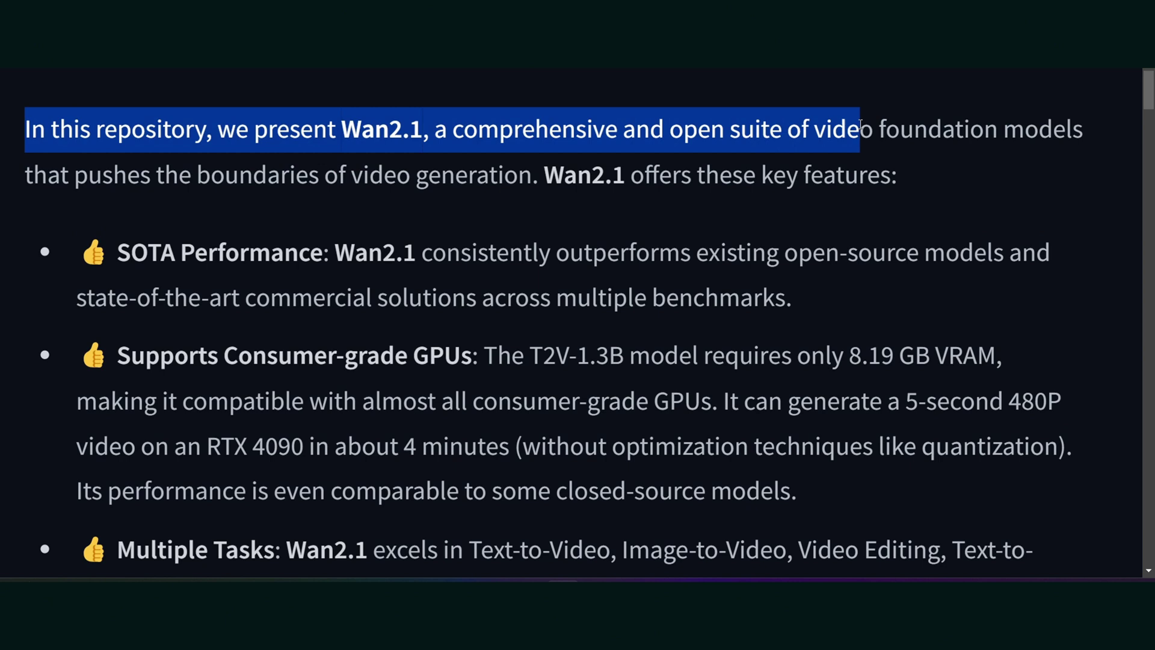
{"action": "left_click_drag", "start_coordinate": [181, 188], "coordinate": [928, 178]}
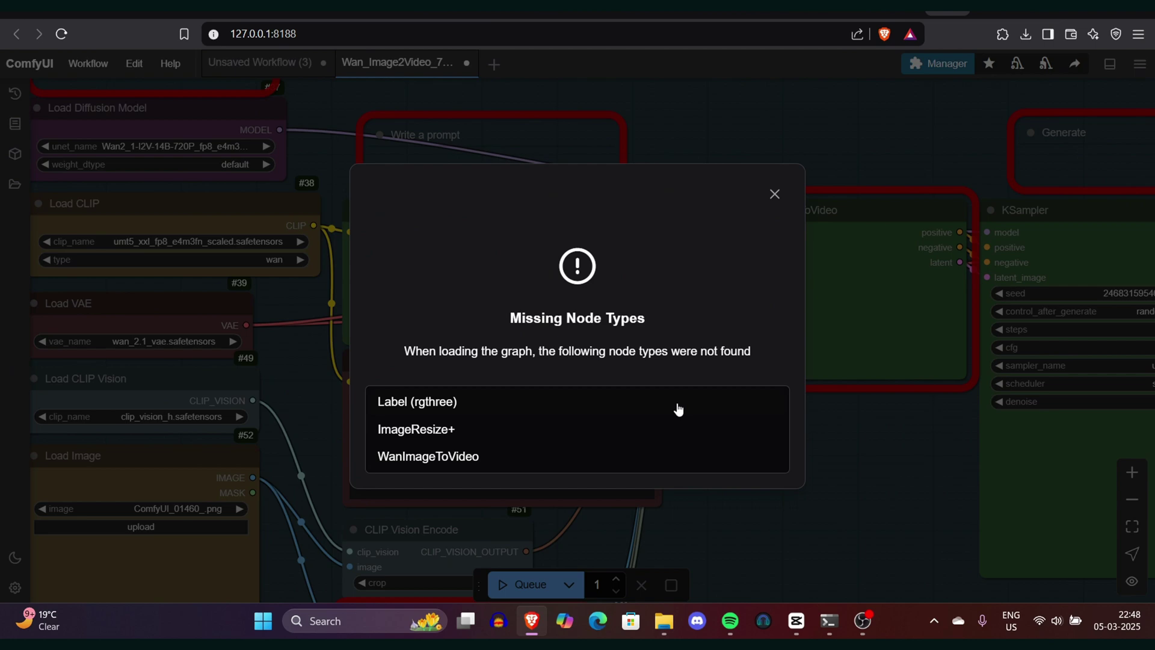
Point out the missing Label (rgthree) node, dismiss the missing-node warning and zoom the canvas out
{"action": "left_click_drag", "start_coordinate": [587, 318], "coordinate": [609, 439]}
{"action": "left_click", "coordinate": [600, 437]}
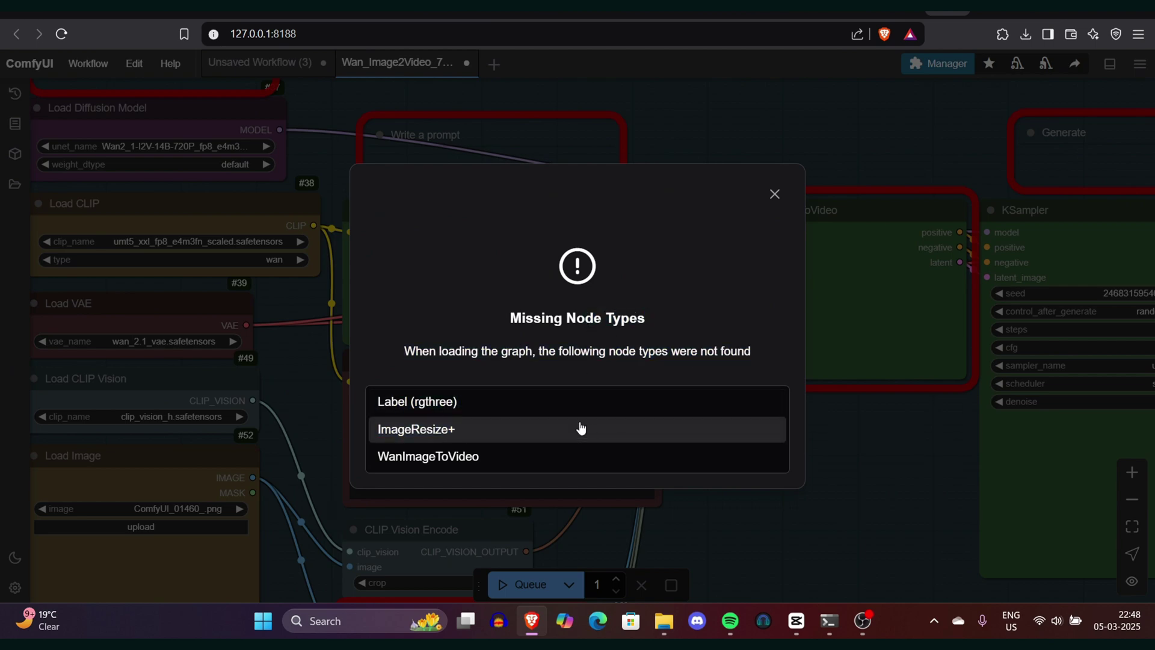
{"action": "triple_click", "coordinate": [542, 408]}
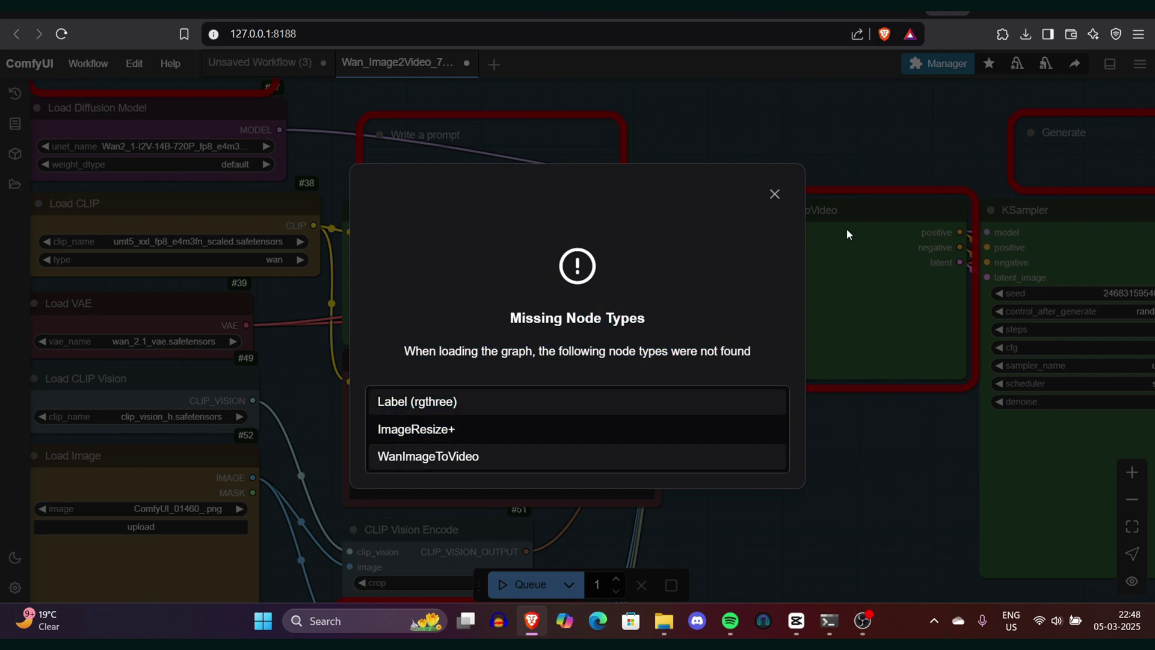
{"action": "left_click", "coordinate": [775, 193]}
{"action": "scroll", "coordinate": [783, 175], "scroll_direction": "down", "scroll_amount": 1}
{"action": "scroll", "coordinate": [782, 175], "scroll_direction": "down", "scroll_amount": 10}
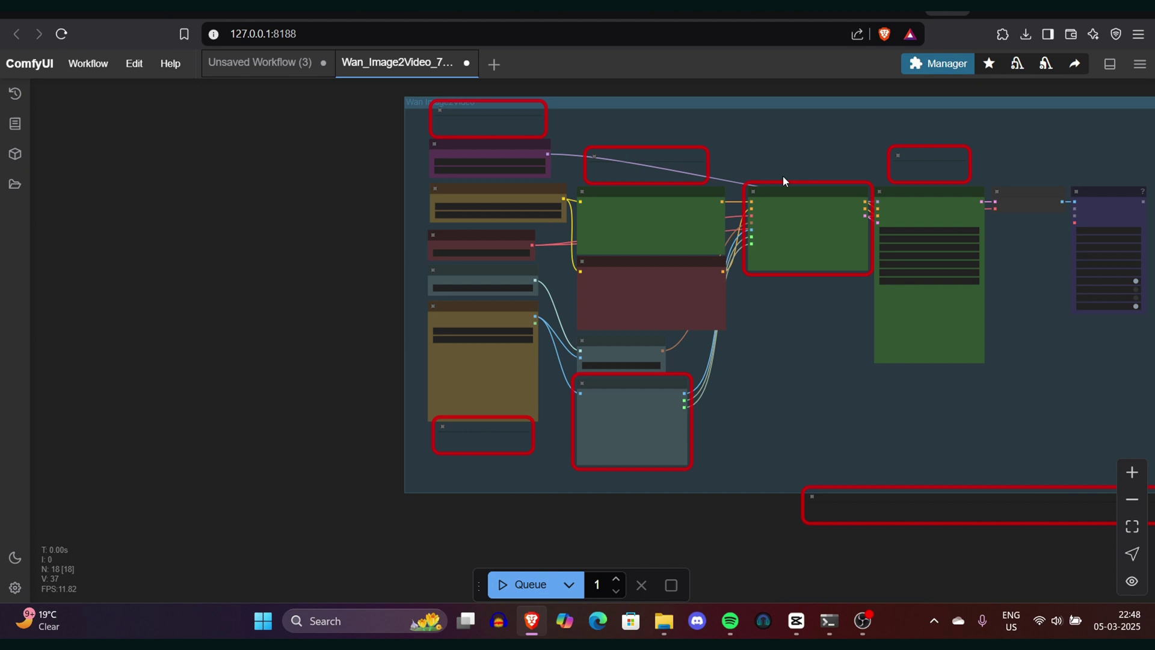
{"action": "scroll", "coordinate": [1034, 134], "scroll_direction": "up", "scroll_amount": 8}
{"action": "scroll", "coordinate": [1034, 134], "scroll_direction": "down", "scroll_amount": 10}
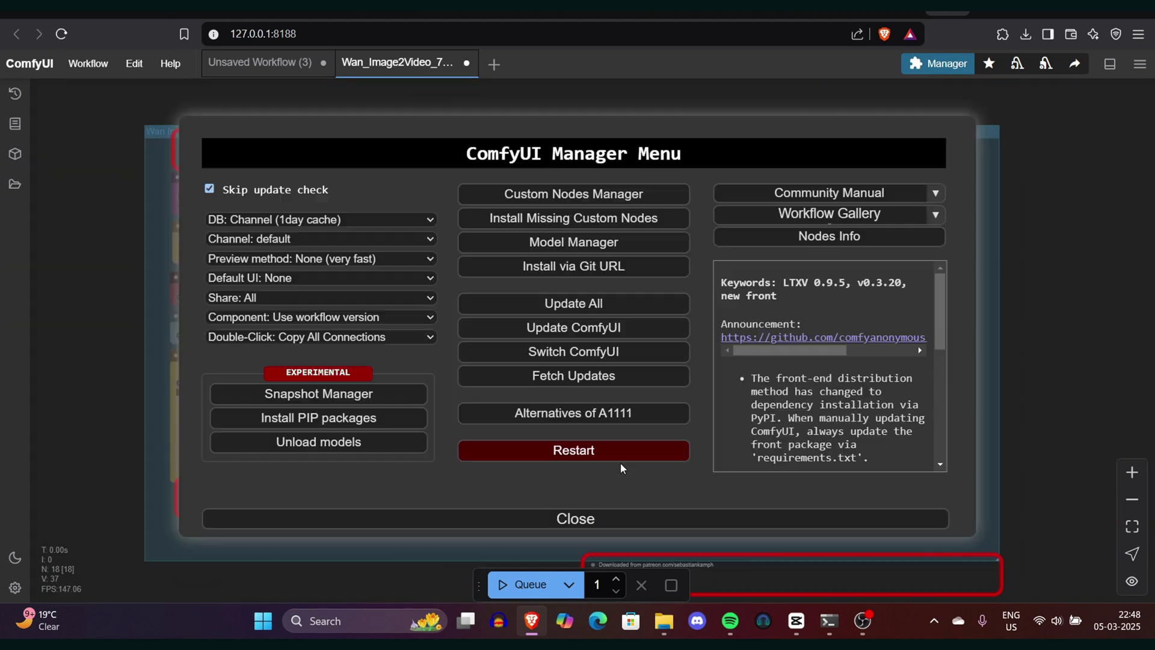
Install rgthree-comfy (nightly) and ComfyUI_essentials from the missing nodes list, then reboot the server
{"action": "left_click", "coordinate": [609, 217]}
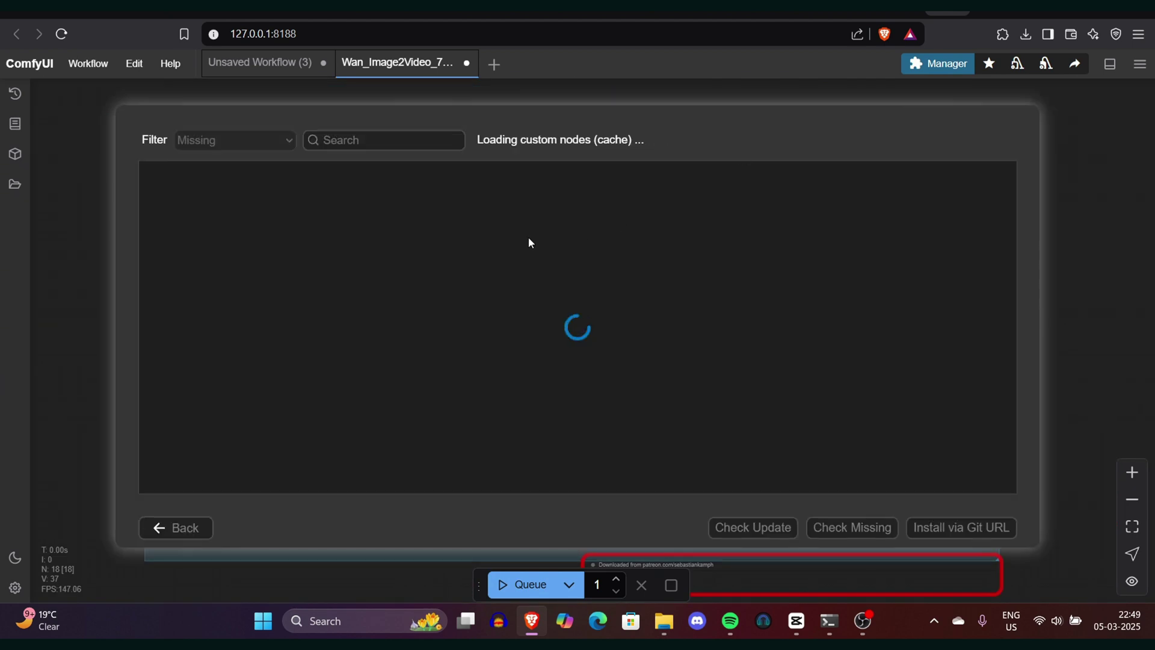
{"action": "left_click", "coordinate": [581, 215]}
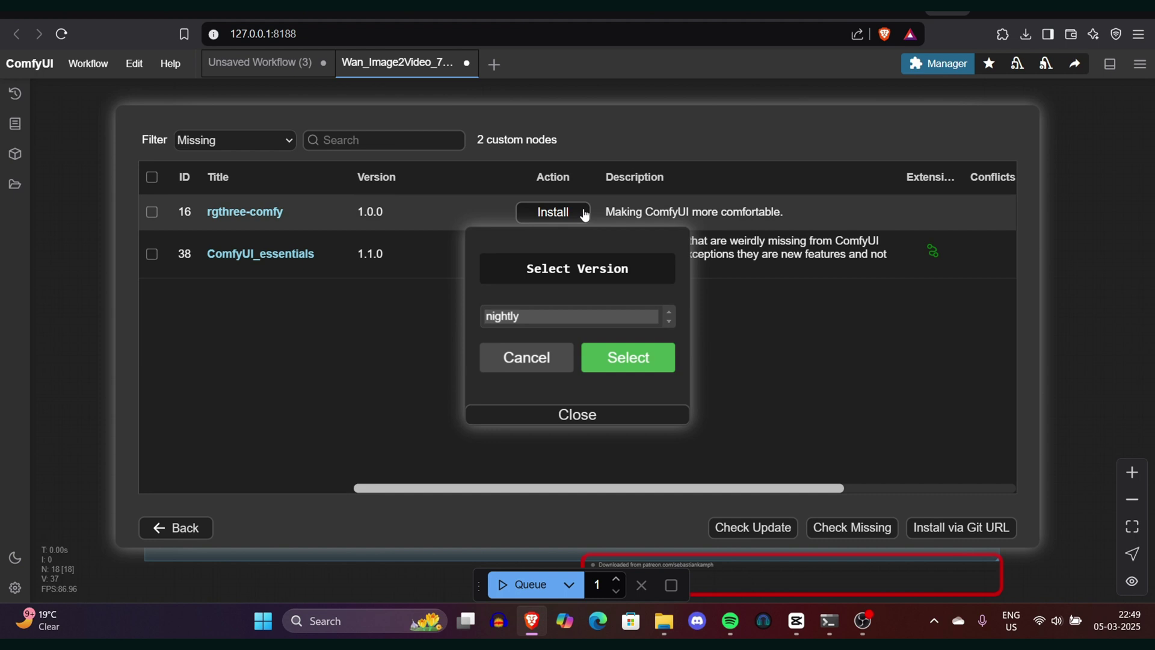
{"action": "left_click", "coordinate": [626, 356]}
{"action": "left_click", "coordinate": [324, 62]}
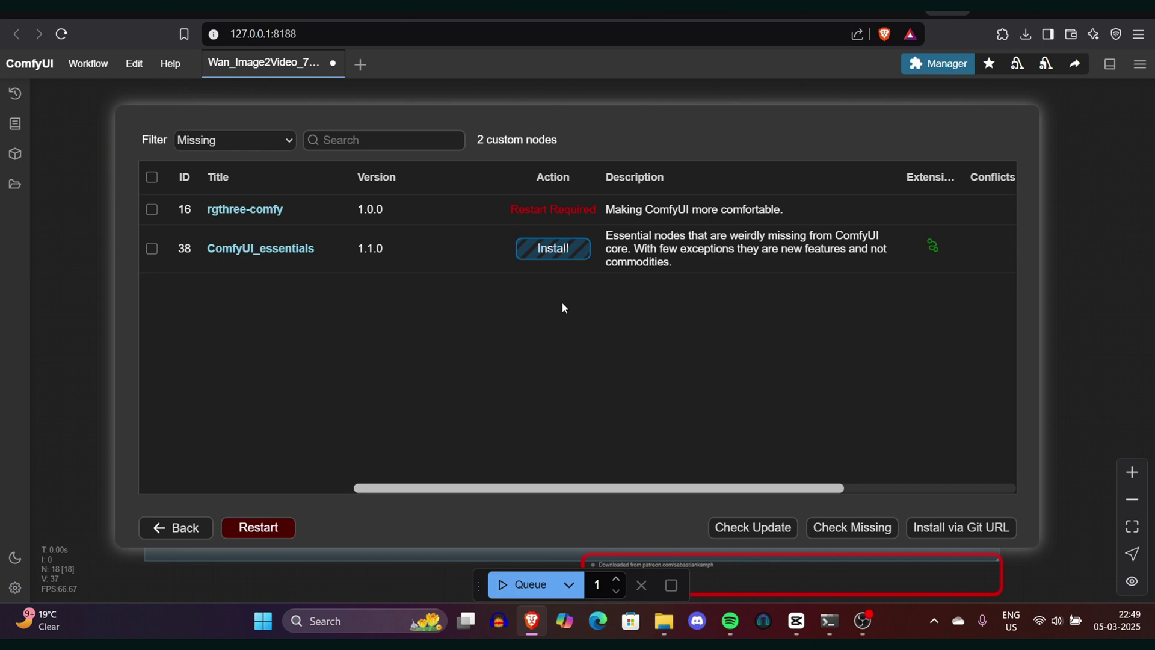
{"action": "left_click", "coordinate": [288, 529]}
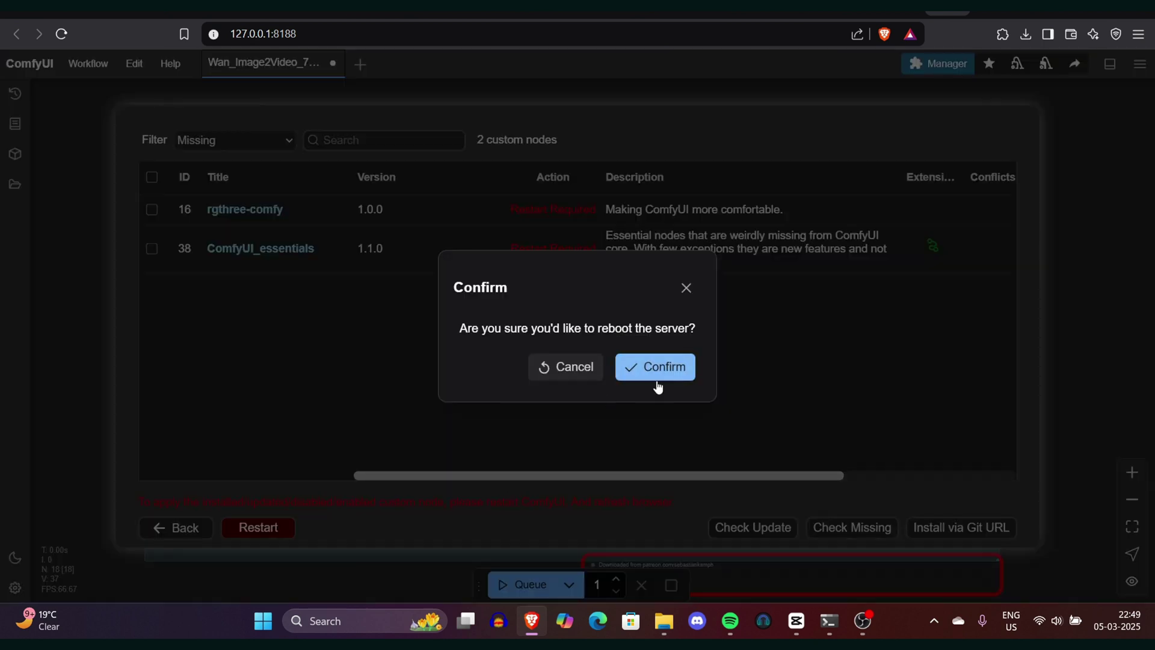
{"action": "left_click", "coordinate": [656, 372]}
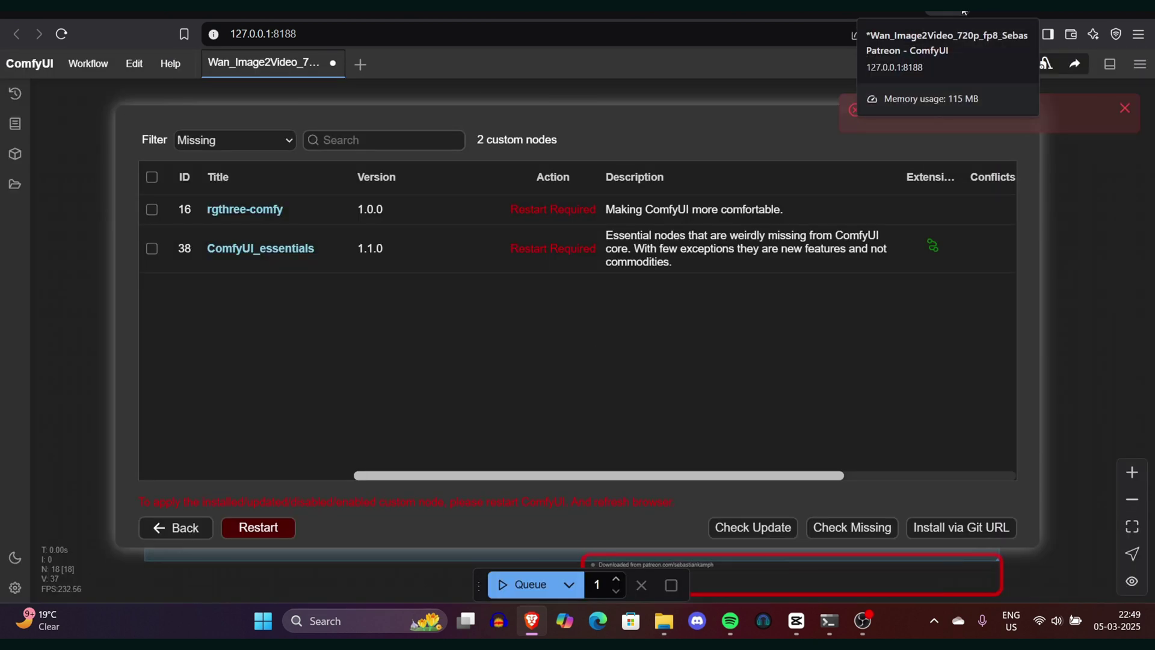
Browse the Wan2.1 Hugging Face page, highlighting the first Image-to-Video 480P model entry
{"action": "left_click", "coordinate": [872, 11]}
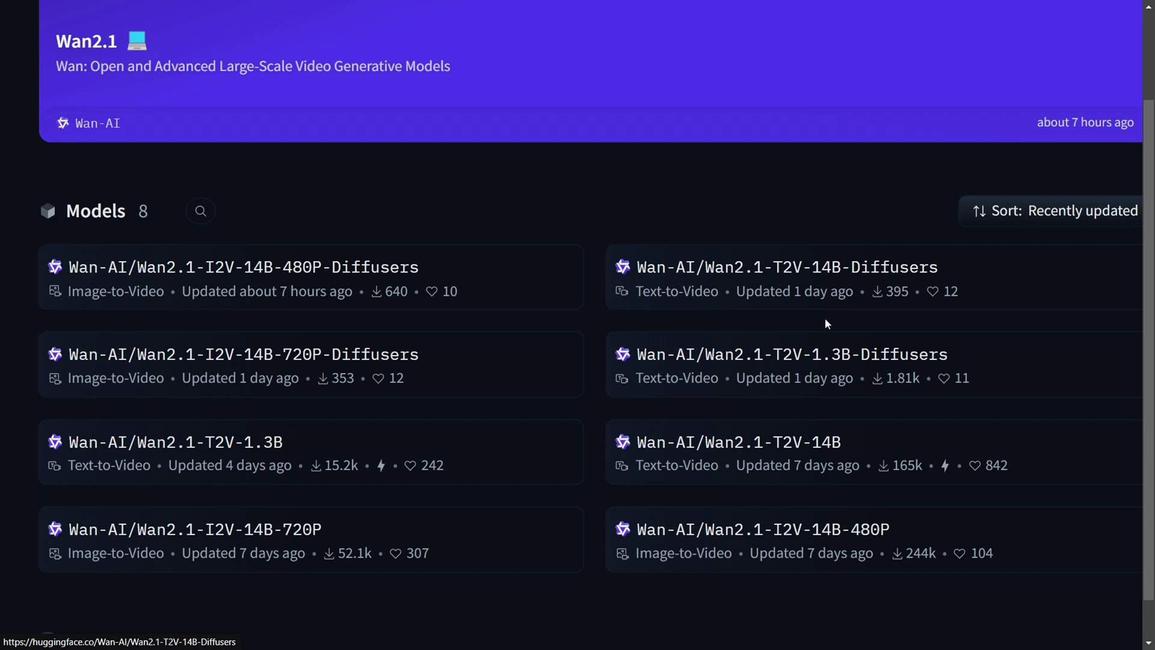
{"action": "scroll", "coordinate": [993, 373], "scroll_direction": "down", "scroll_amount": 1}
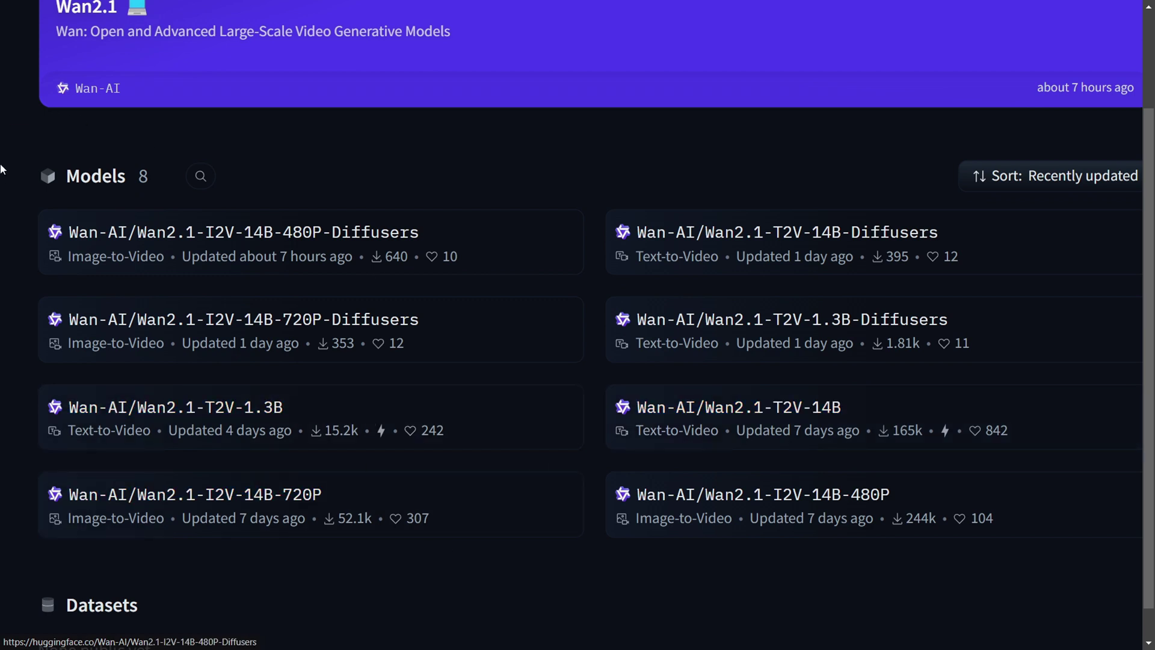
{"action": "left_click_drag", "start_coordinate": [20, 197], "coordinate": [543, 266]}
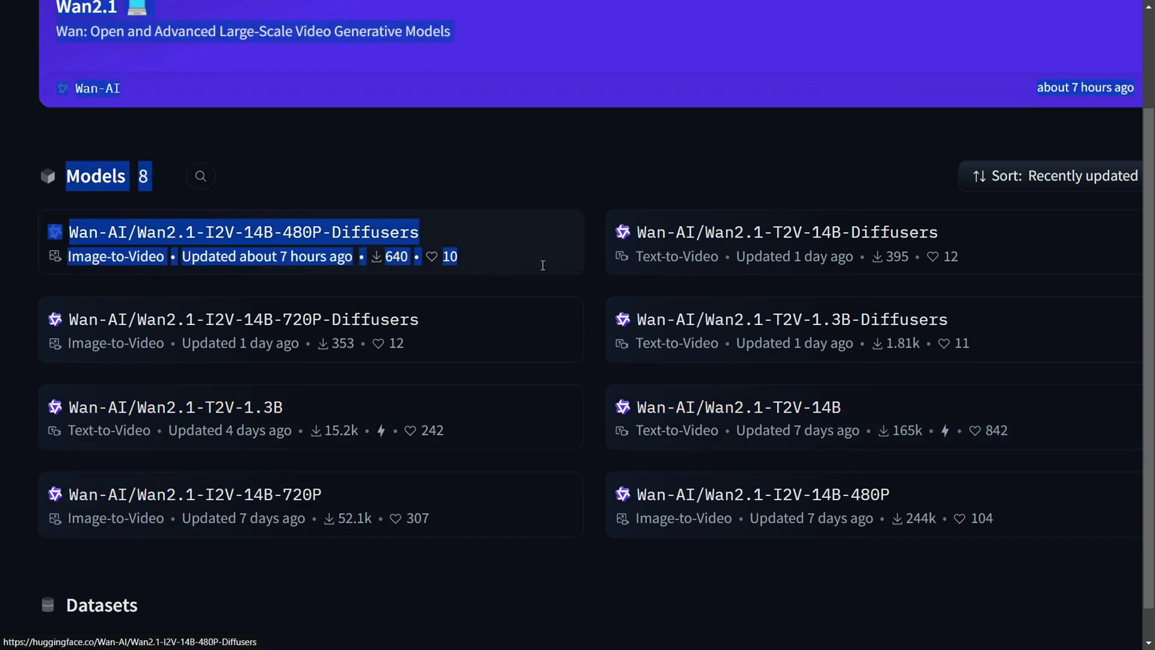
{"action": "left_click", "coordinate": [518, 179]}
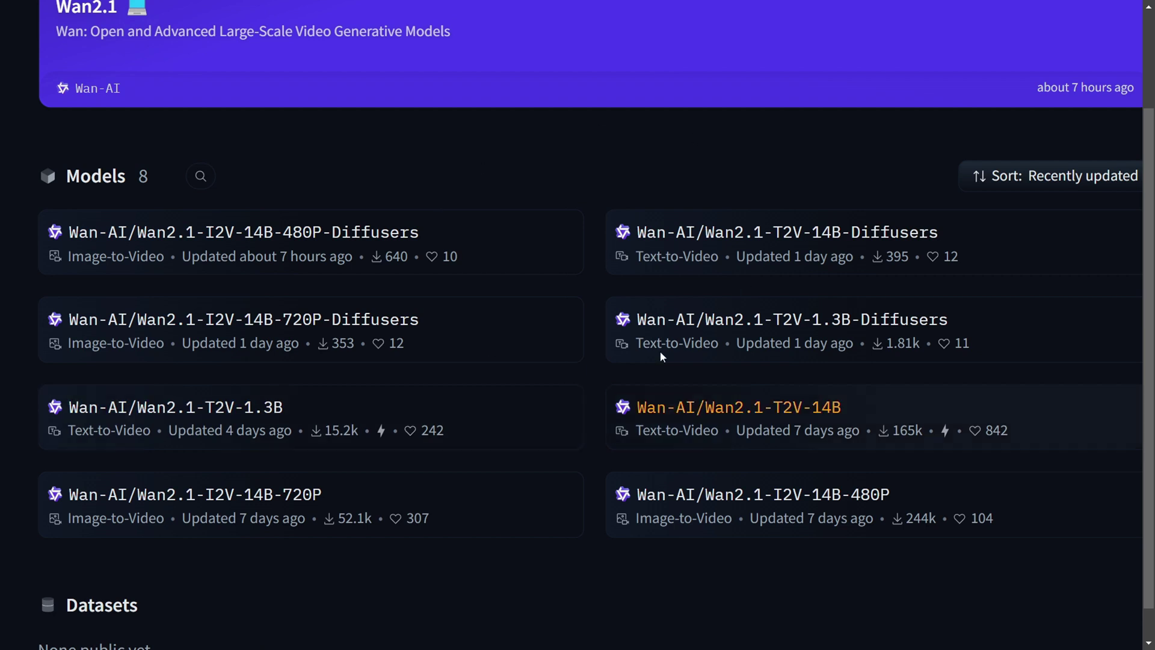
{"action": "scroll", "coordinate": [771, 313], "scroll_direction": "up", "scroll_amount": 1}
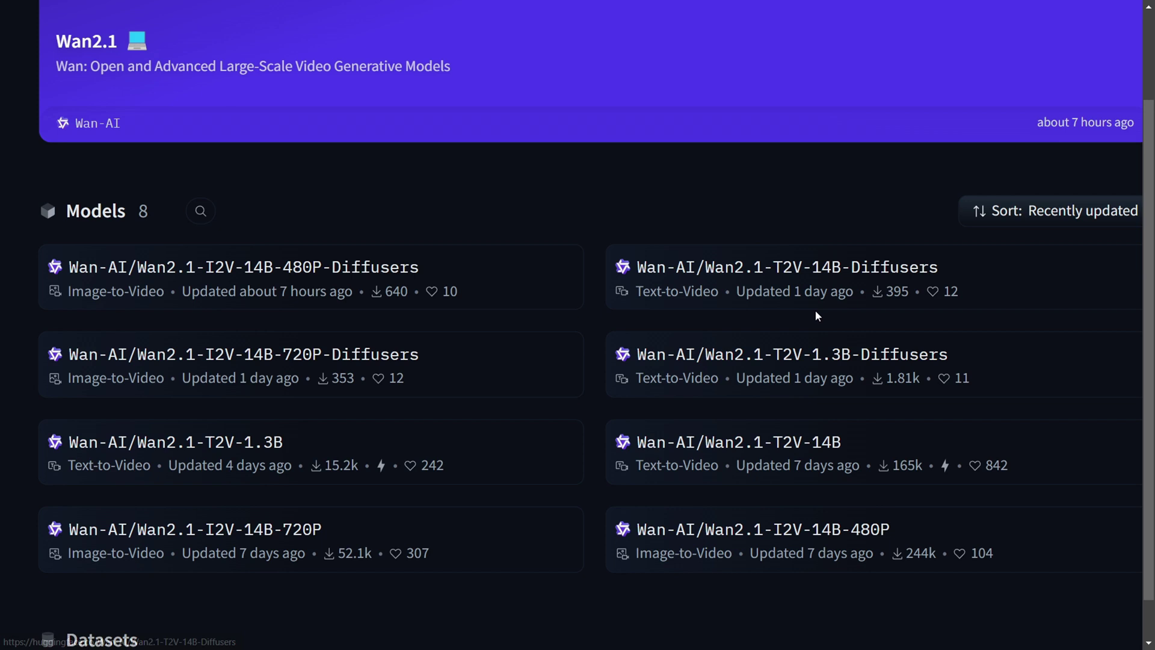
{"action": "scroll", "coordinate": [820, 397], "scroll_direction": "down", "scroll_amount": 1}
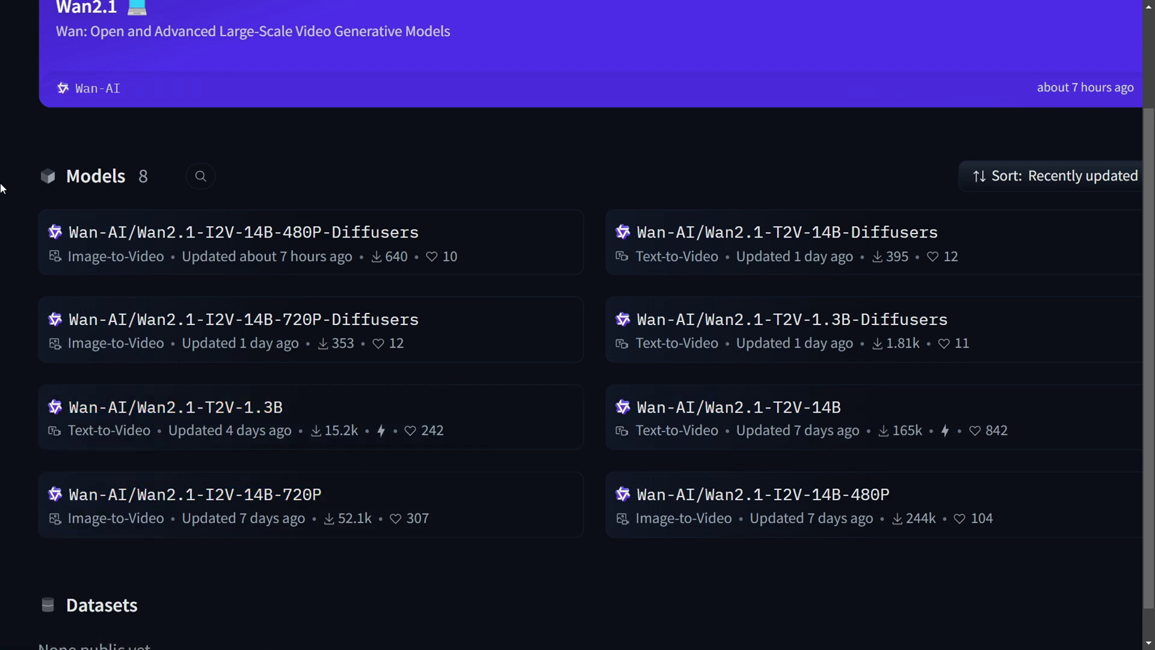
{"action": "left_click_drag", "start_coordinate": [3, 188], "coordinate": [486, 269]}
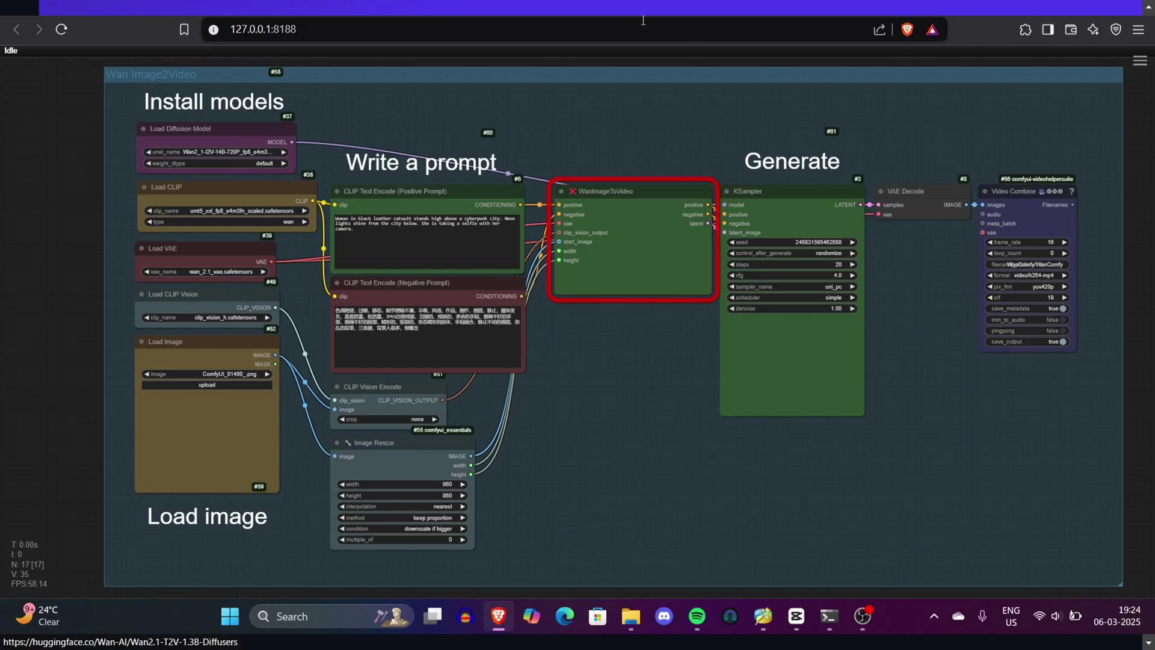
Pan and zoom the Wan Image2Video canvas to bring the loader and prompt nodes up close
{"action": "left_click_drag", "start_coordinate": [629, 92], "coordinate": [603, 92]}
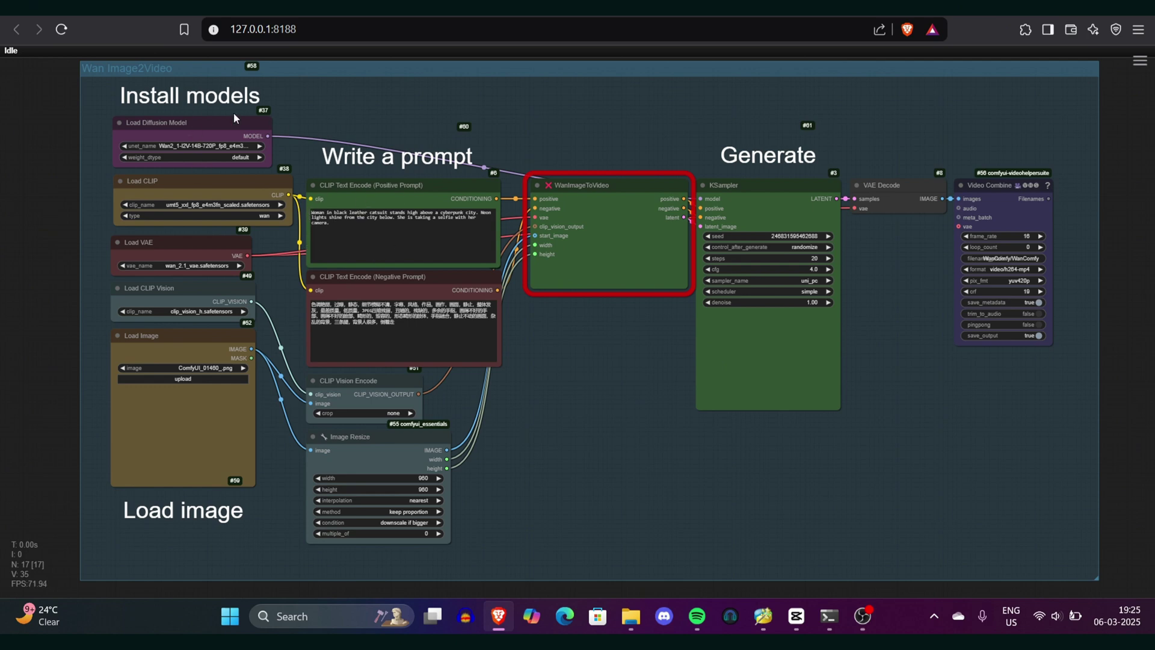
{"action": "scroll", "coordinate": [147, 111], "scroll_direction": "up", "scroll_amount": 5}
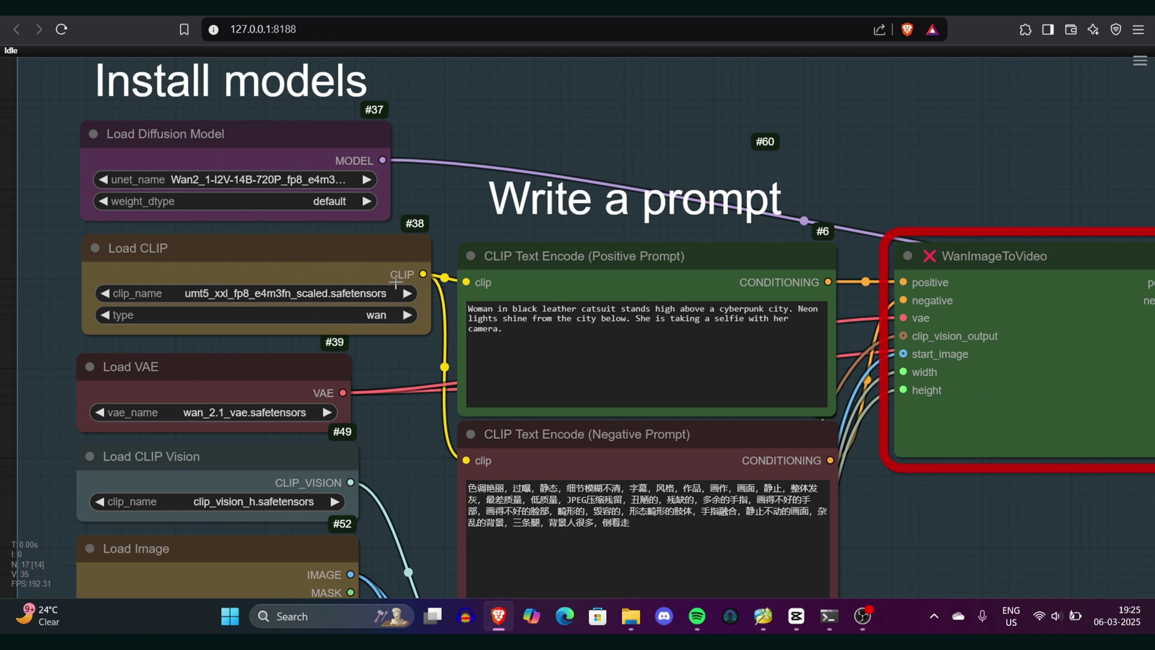
{"action": "left_click_drag", "start_coordinate": [380, 422], "coordinate": [381, 240]}
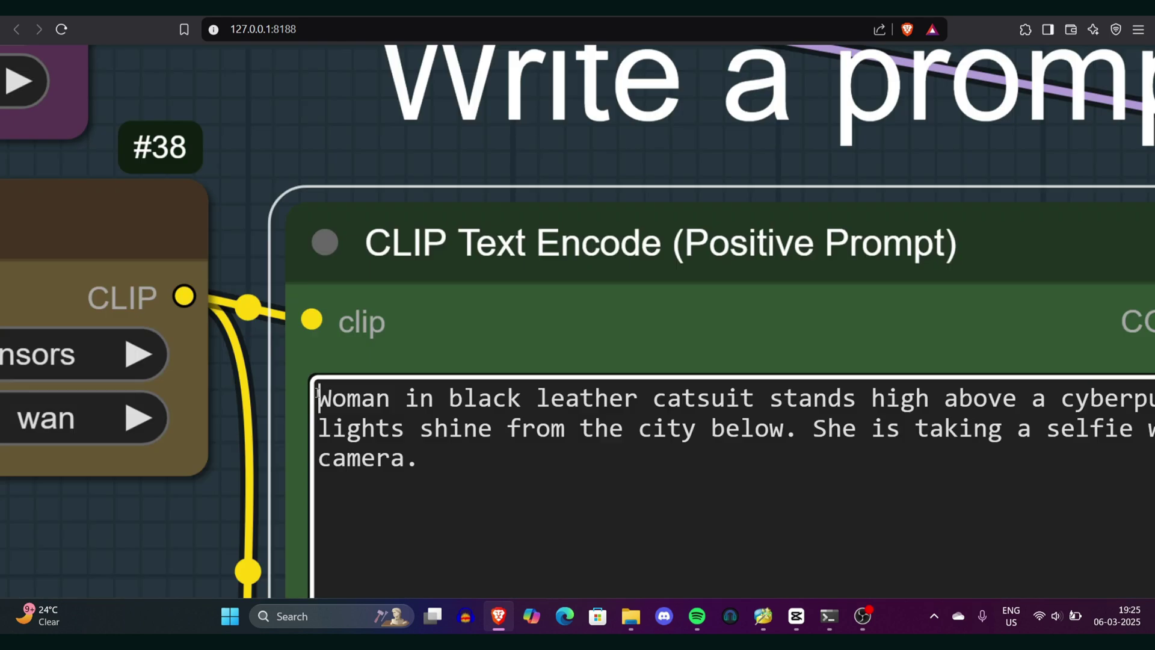
{"action": "left_click", "coordinate": [317, 392]}
{"action": "key", "text": "Return"}
{"action": "key", "text": "Return"}
{"action": "key", "text": "Return"}
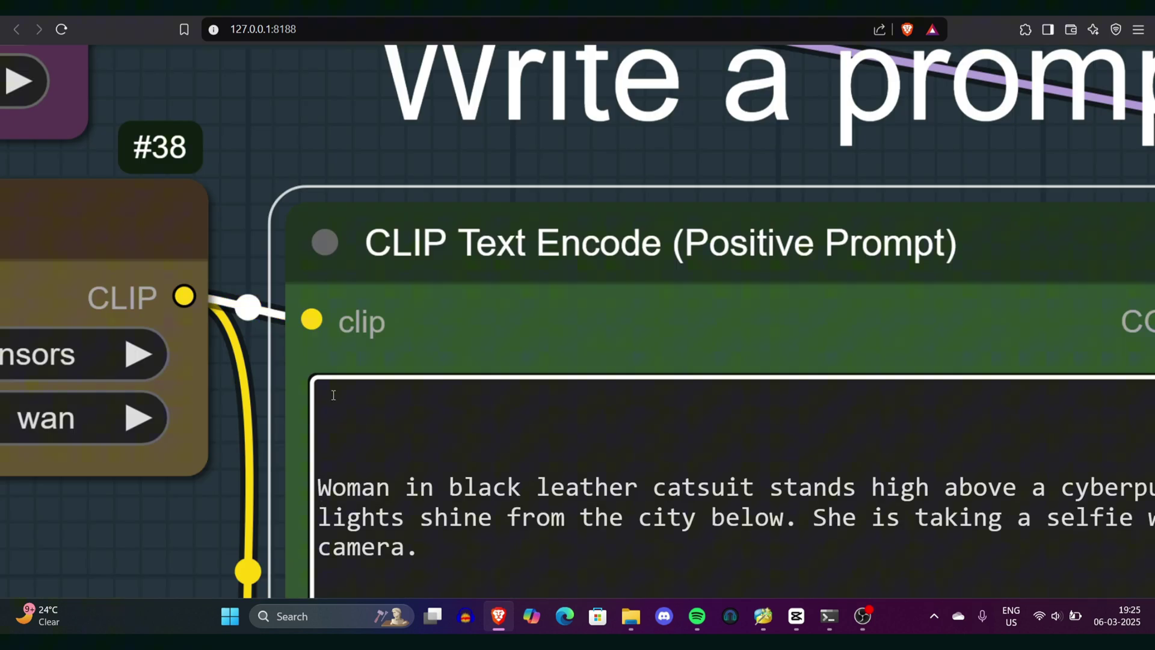
{"action": "type", "text": "camera in"}
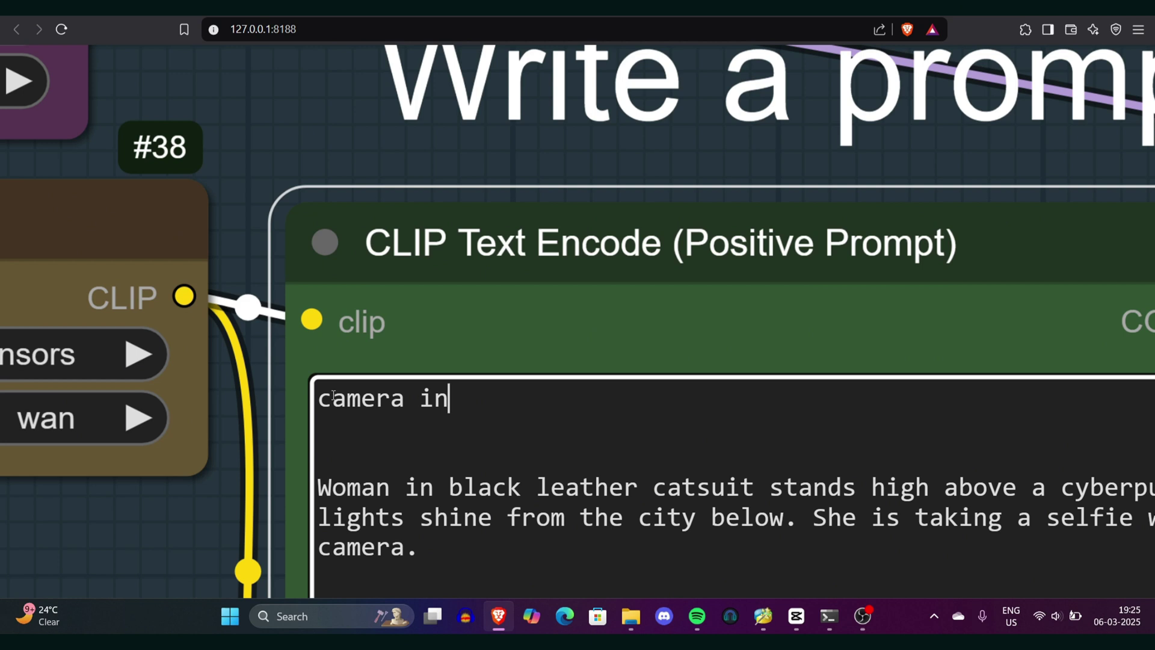
{"action": "type", "text": " this direx"}
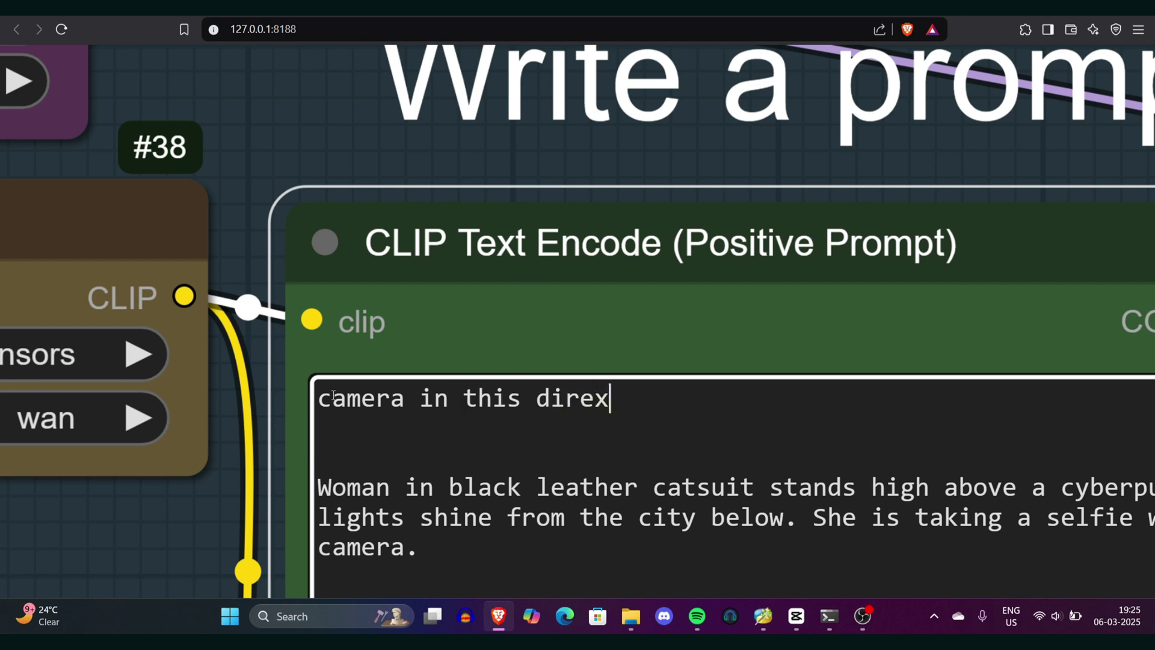
{"action": "key", "text": "BackSpace"}
{"action": "key", "text": "BackSpace"}
{"action": "type", "text": "ctio"}
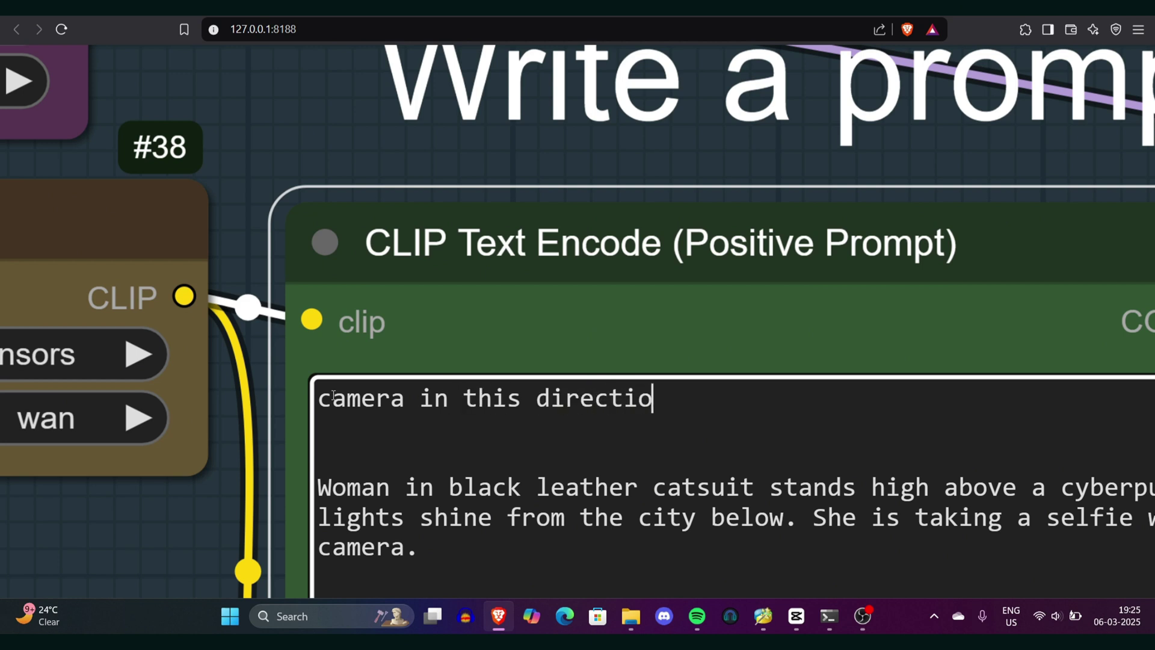
{"action": "type", "text": "n"}
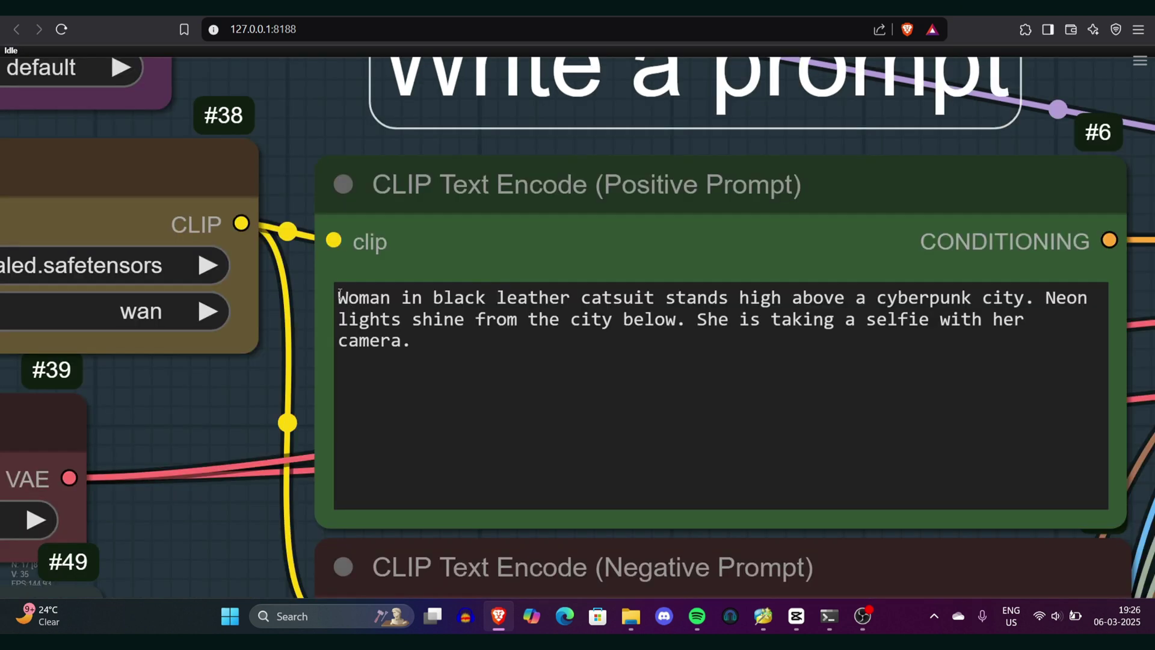
{"action": "left_click_drag", "start_coordinate": [339, 296], "coordinate": [573, 338]}
Select the snow-capped mountains sunset prompt in ChatGPT's reply and copy it
{"action": "left_click", "coordinate": [574, 341]}
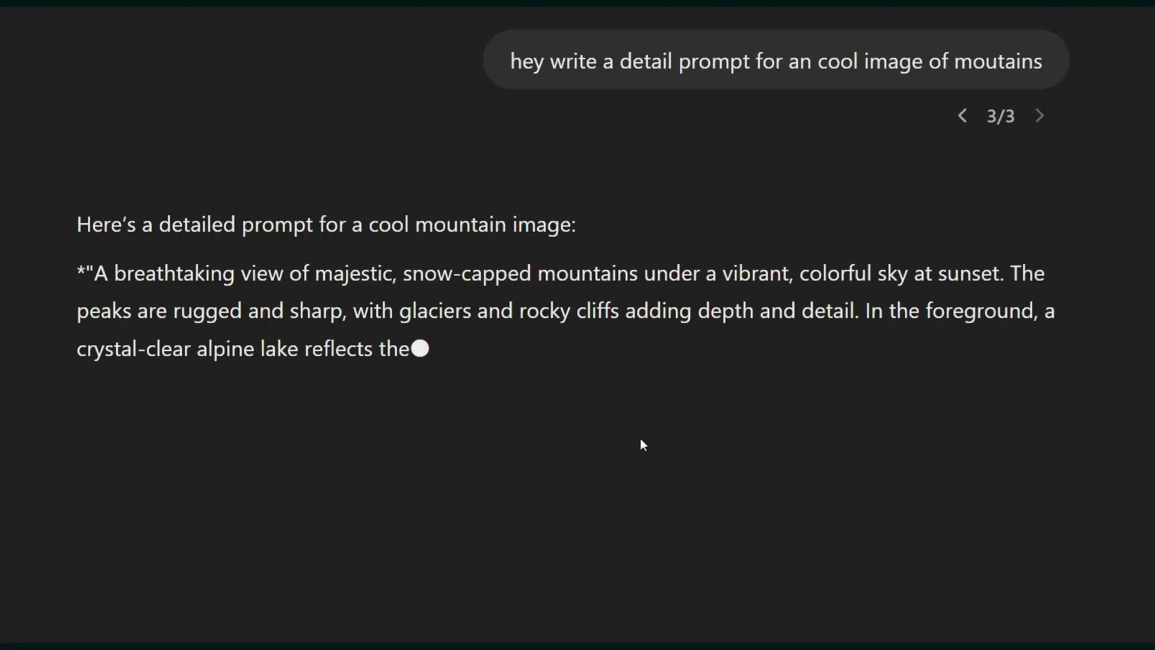
{"action": "left_click_drag", "start_coordinate": [92, 273], "coordinate": [765, 500]}
{"action": "left_click", "coordinate": [91, 604]}
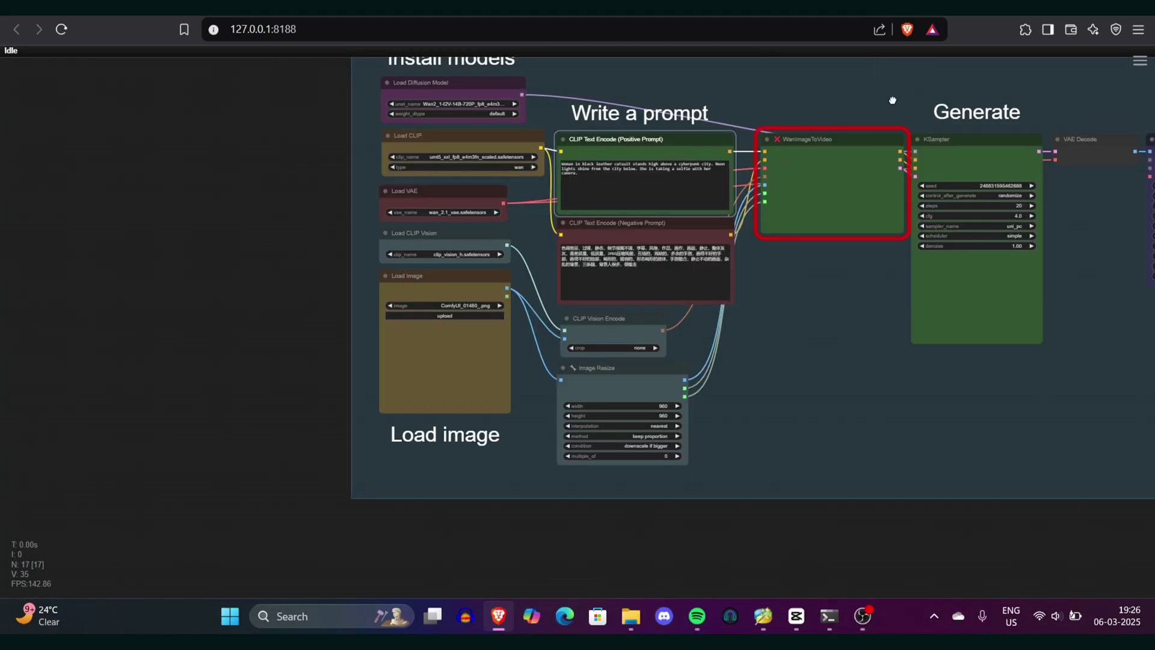
Zoom and pan the canvas to bring the Image Resize node into close view
{"action": "scroll", "coordinate": [792, 148], "scroll_direction": "up", "scroll_amount": 5}
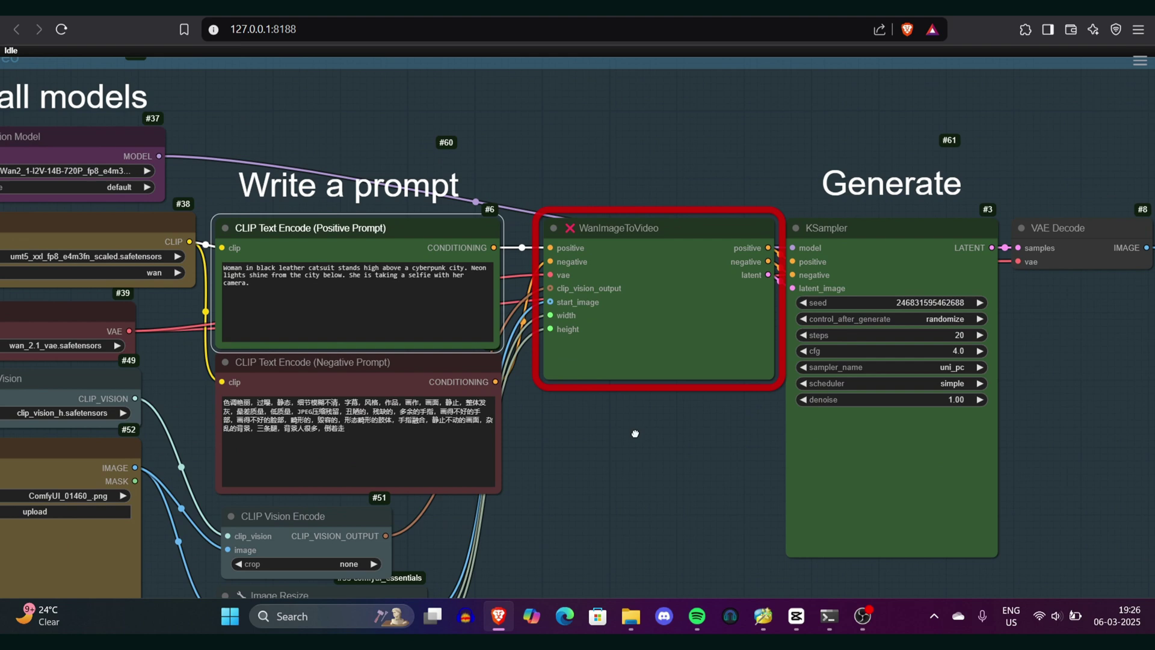
{"action": "left_click_drag", "start_coordinate": [711, 442], "coordinate": [732, 254]}
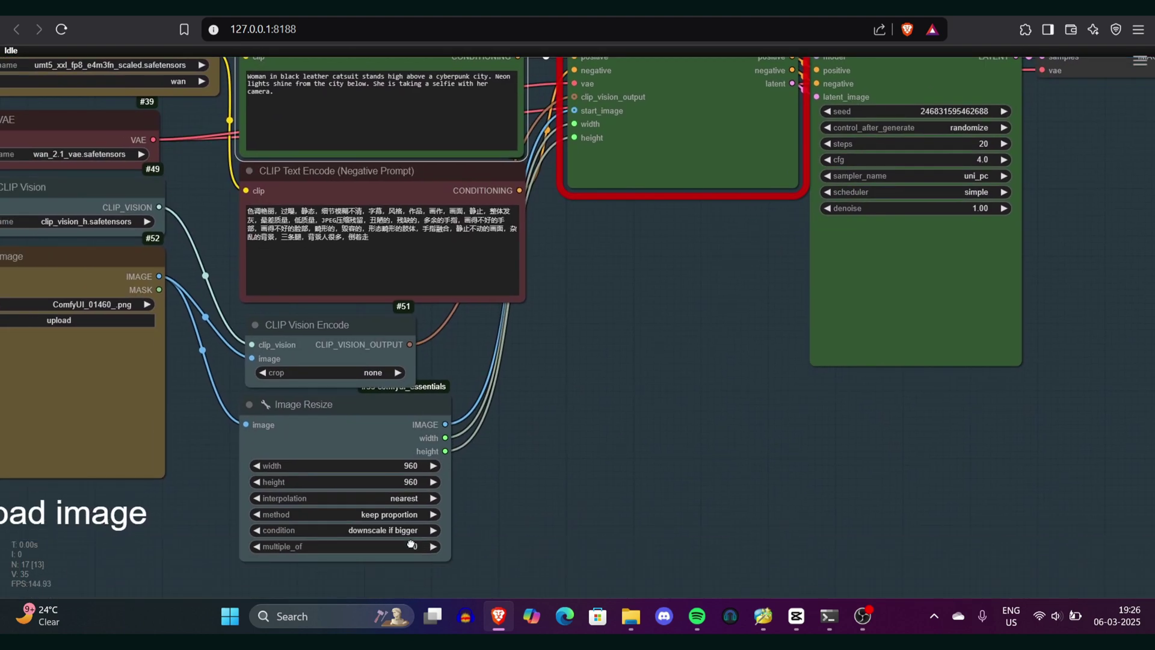
{"action": "scroll", "coordinate": [420, 535], "scroll_direction": "up", "scroll_amount": 10}
{"action": "left_click_drag", "start_coordinate": [423, 527], "coordinate": [475, 582]}
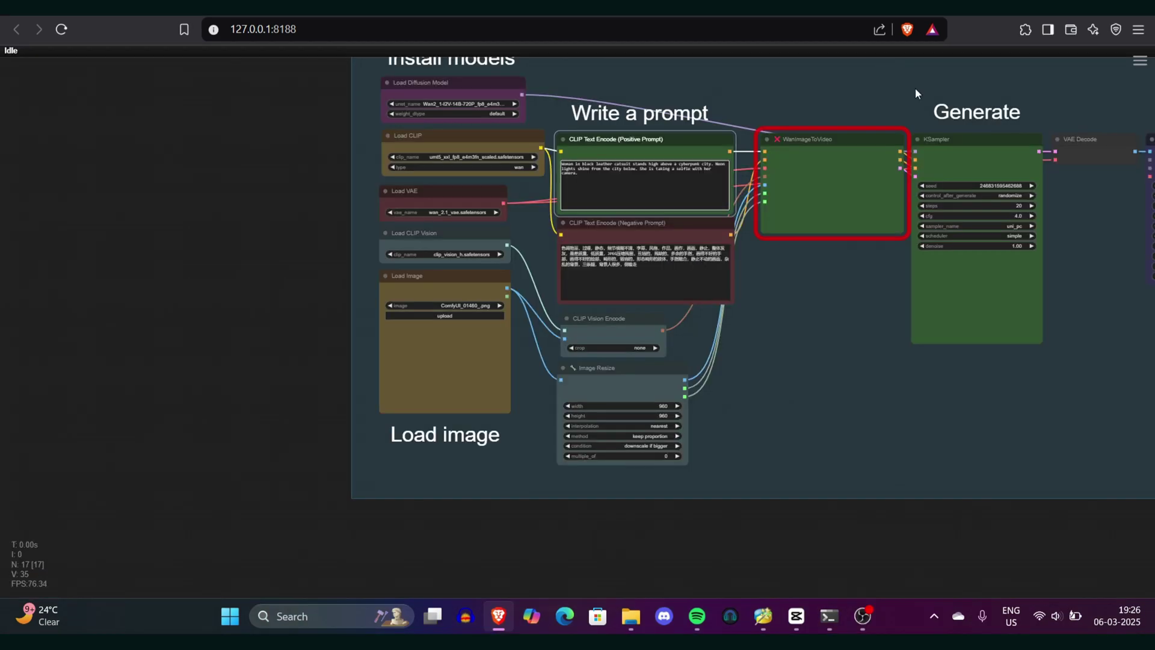
Pan and zoom through the Image Resize, prompt, WanImageToVideo, VAE Decode and Video Combine nodes
{"action": "scroll", "coordinate": [915, 88], "scroll_direction": "up", "scroll_amount": 6}
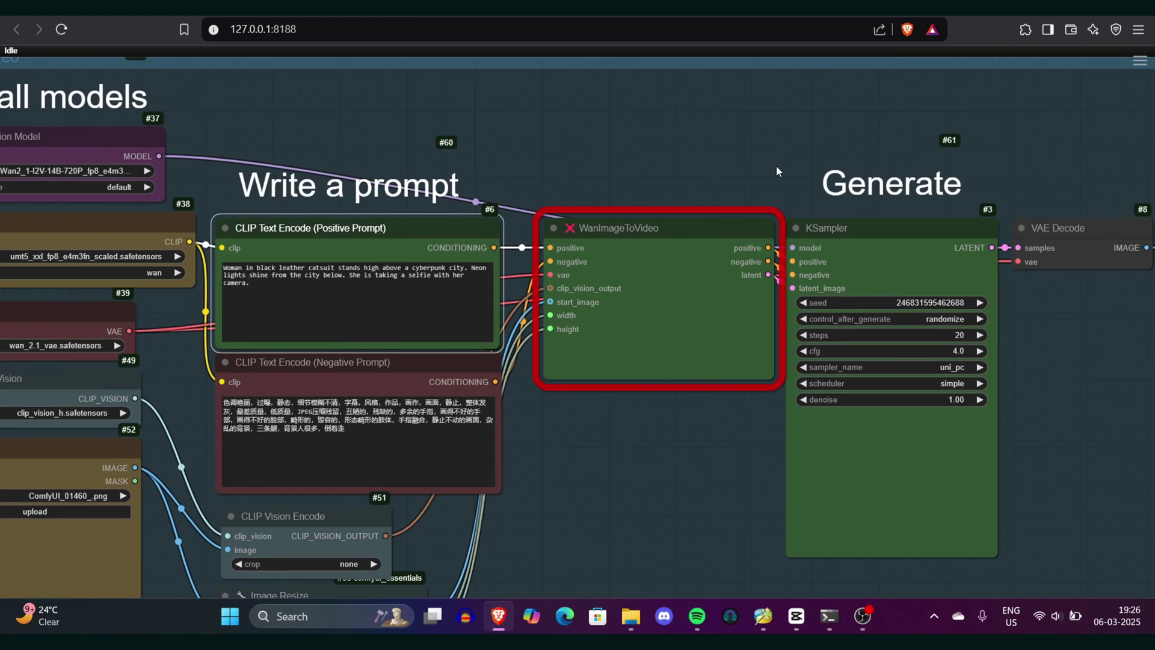
{"action": "left_click_drag", "start_coordinate": [708, 444], "coordinate": [732, 253]}
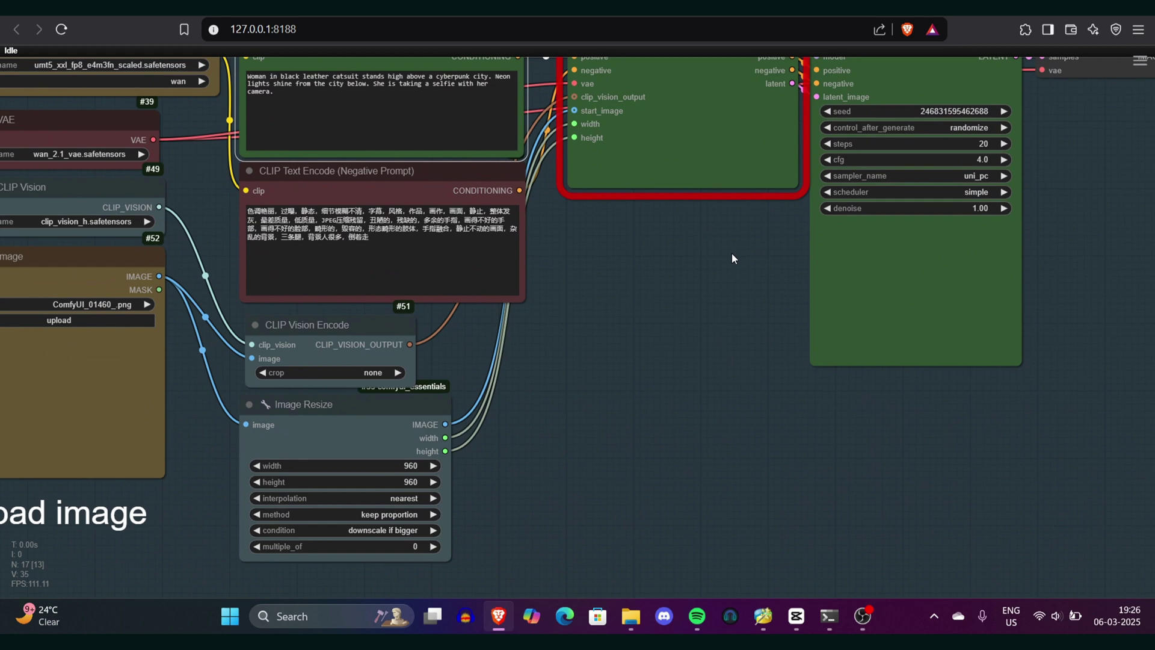
{"action": "left_click_drag", "start_coordinate": [384, 576], "coordinate": [474, 579]}
{"action": "scroll", "coordinate": [420, 535], "scroll_direction": "up", "scroll_amount": 11}
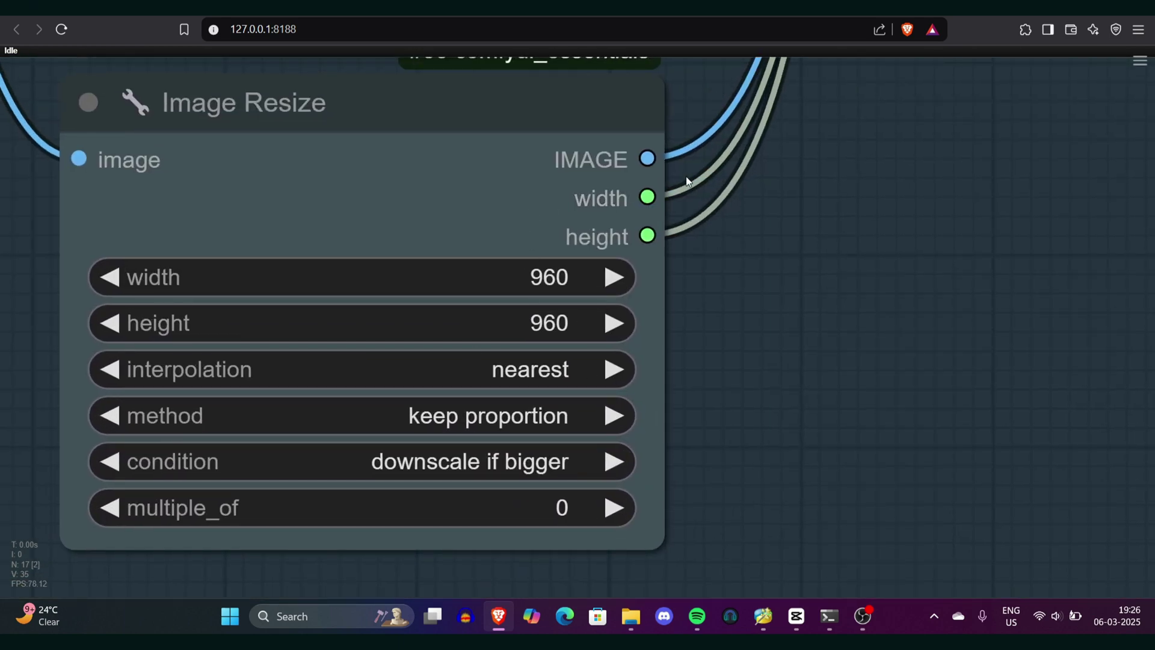
{"action": "scroll", "coordinate": [768, 212], "scroll_direction": "down", "scroll_amount": 5}
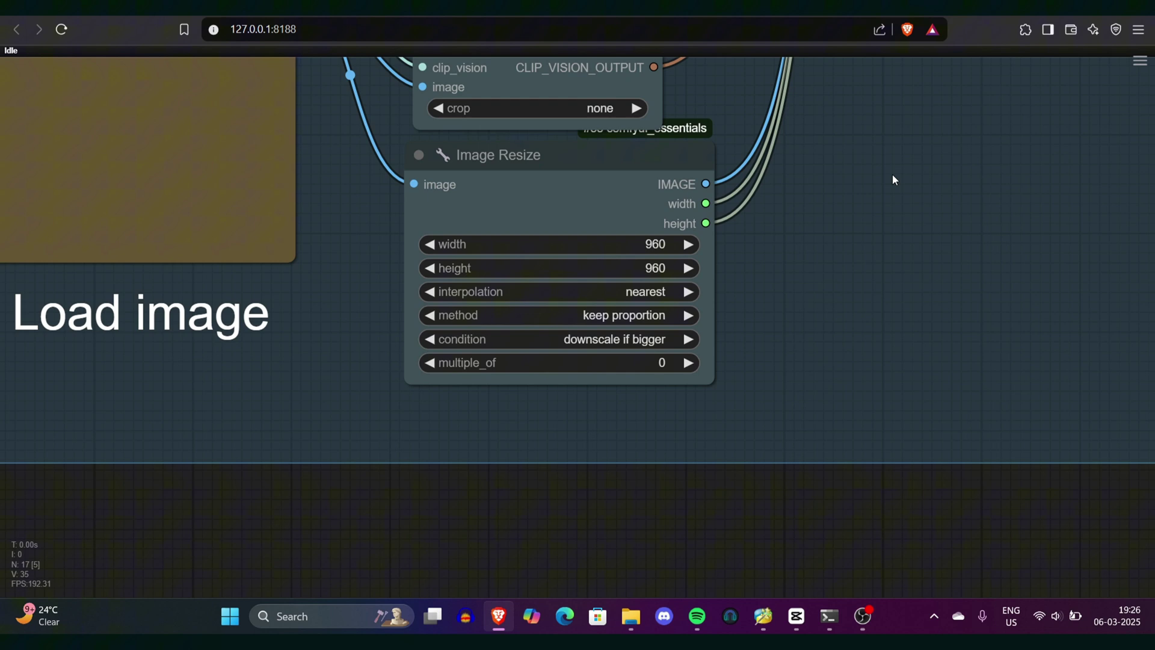
{"action": "left_click_drag", "start_coordinate": [893, 178], "coordinate": [638, 425]}
{"action": "scroll", "coordinate": [882, 235], "scroll_direction": "up", "scroll_amount": 5}
{"action": "scroll", "coordinate": [817, 487], "scroll_direction": "left", "scroll_amount": 3}
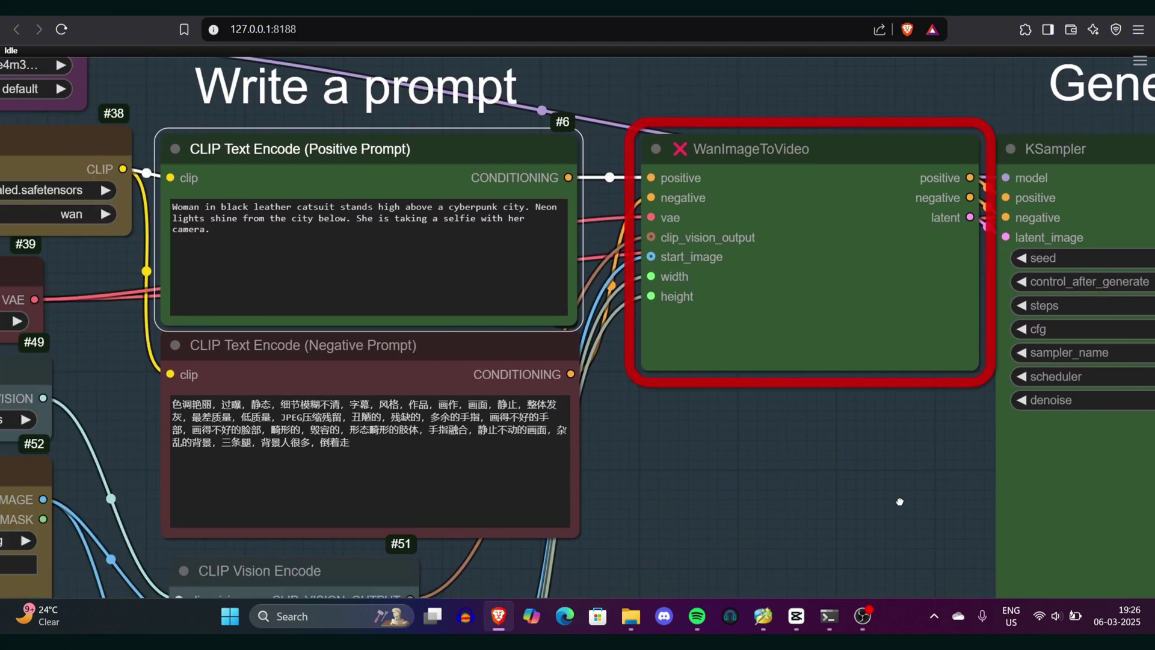
{"action": "scroll", "coordinate": [817, 487], "scroll_direction": "right", "scroll_amount": 5}
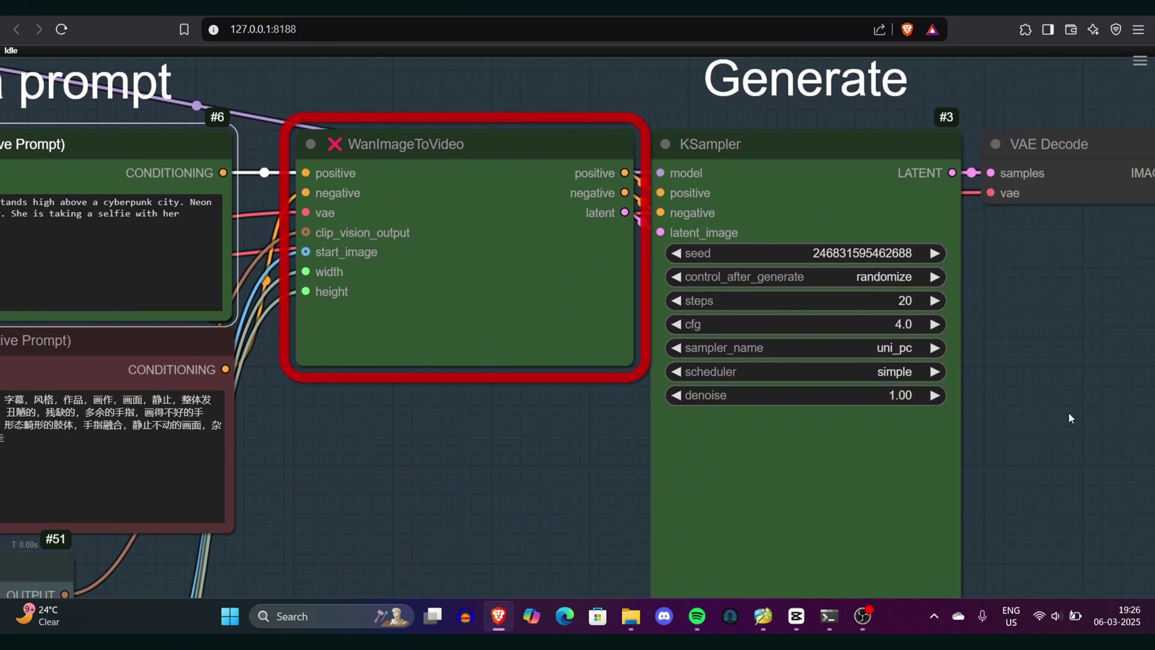
{"action": "left_click_drag", "start_coordinate": [1070, 417], "coordinate": [635, 425]}
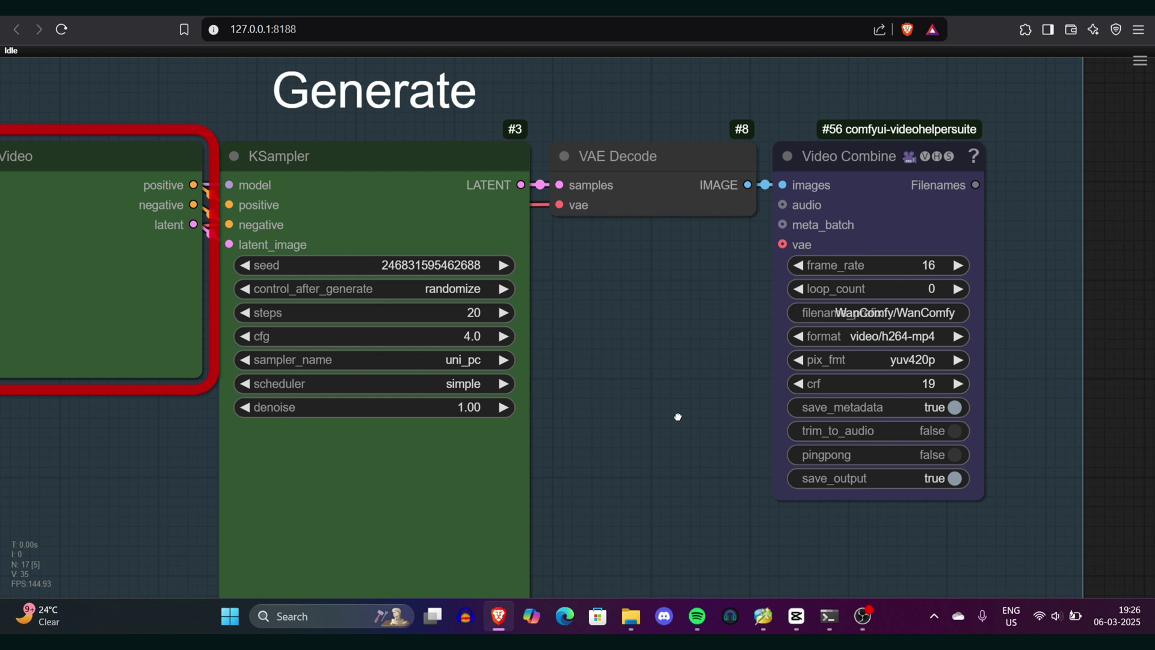
{"action": "left_click_drag", "start_coordinate": [679, 417], "coordinate": [989, 233]}
Zoom and pan past the KSampler and VAE Decode nodes down to the image loading, encoding and resize nodes
{"action": "scroll", "coordinate": [560, 405], "scroll_direction": "down", "scroll_amount": 10}
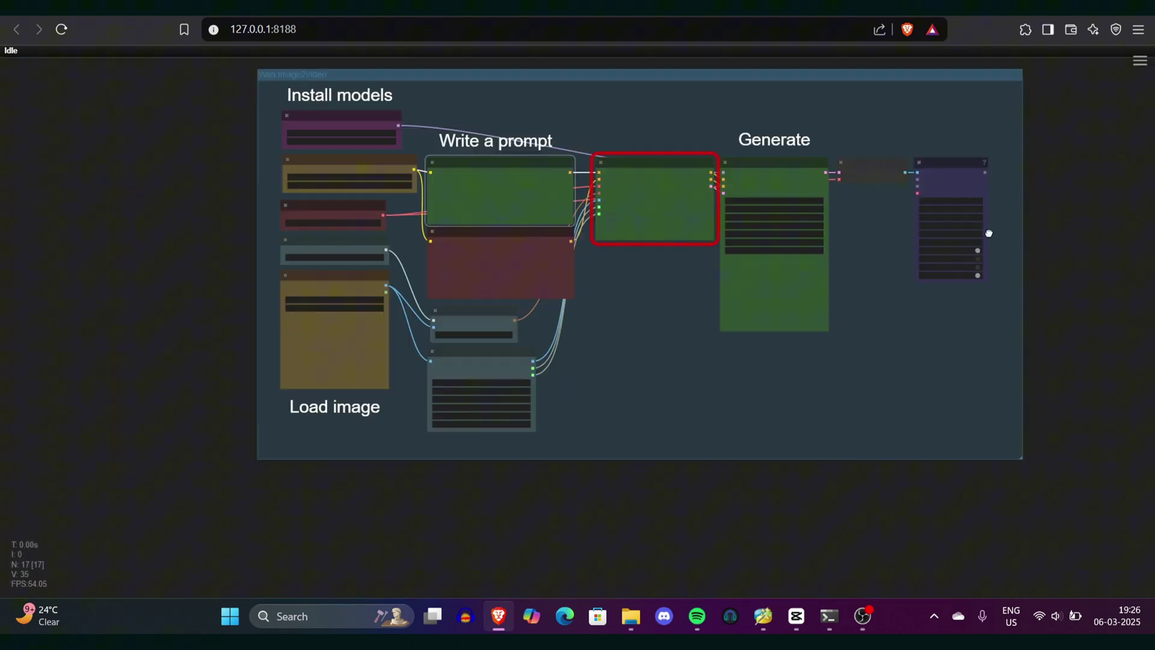
{"action": "left_click_drag", "start_coordinate": [574, 203], "coordinate": [776, 257]}
{"action": "scroll", "coordinate": [767, 150], "scroll_direction": "up", "scroll_amount": 3}
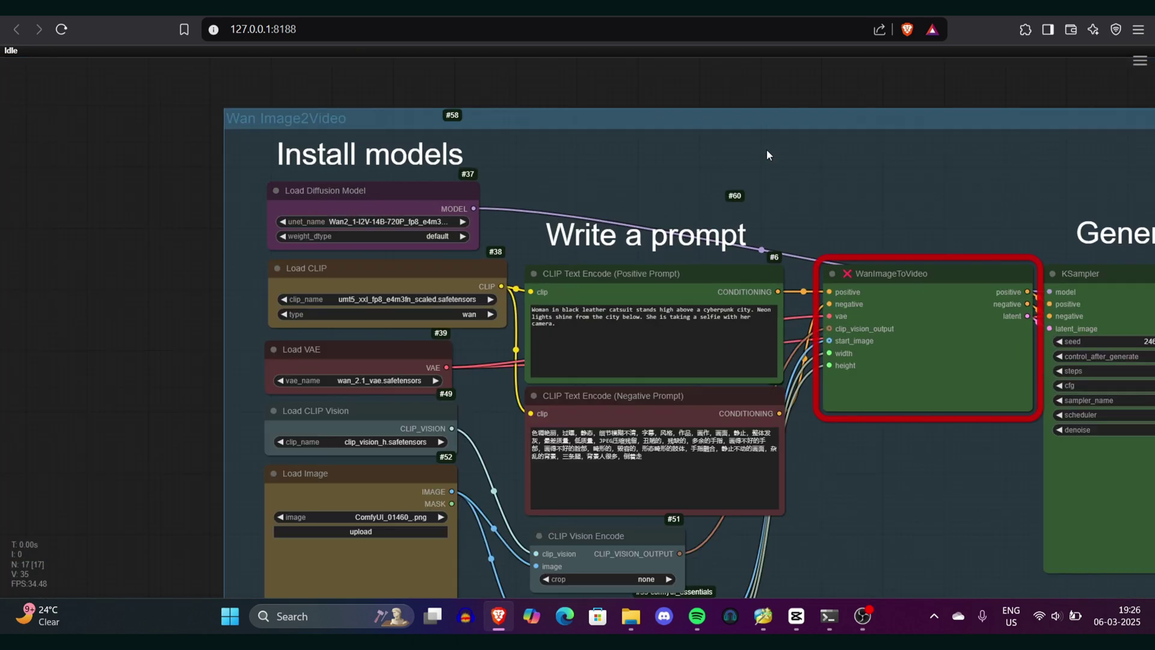
{"action": "left_click_drag", "start_coordinate": [882, 507], "coordinate": [653, 439]}
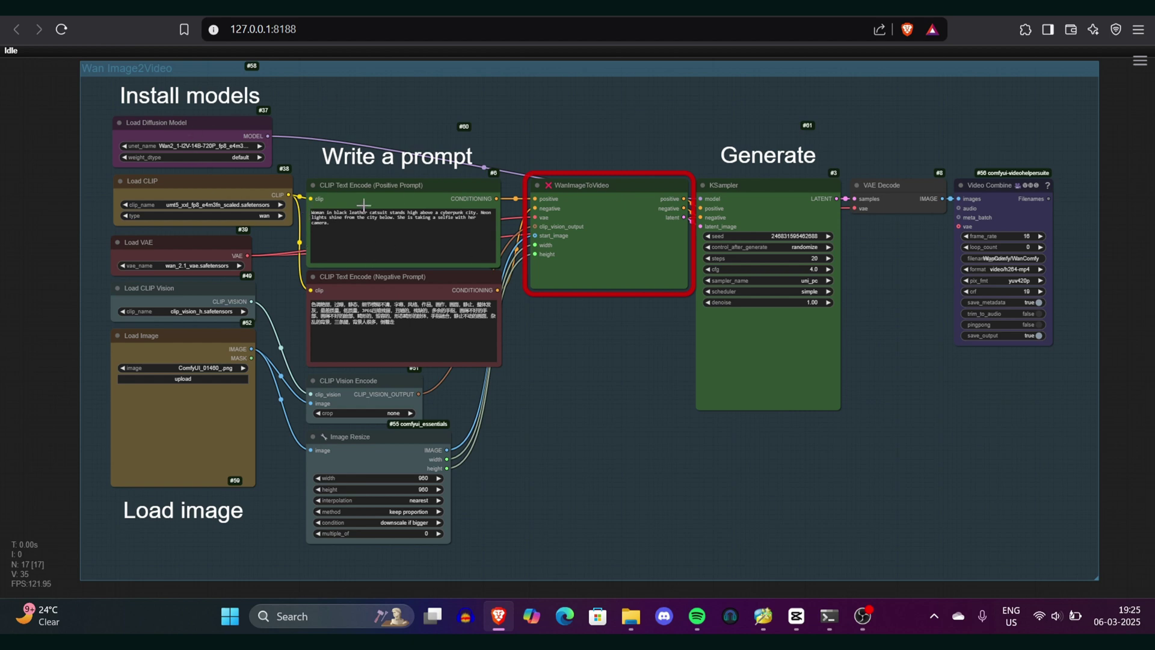
{"action": "scroll", "coordinate": [147, 111], "scroll_direction": "up", "scroll_amount": 7}
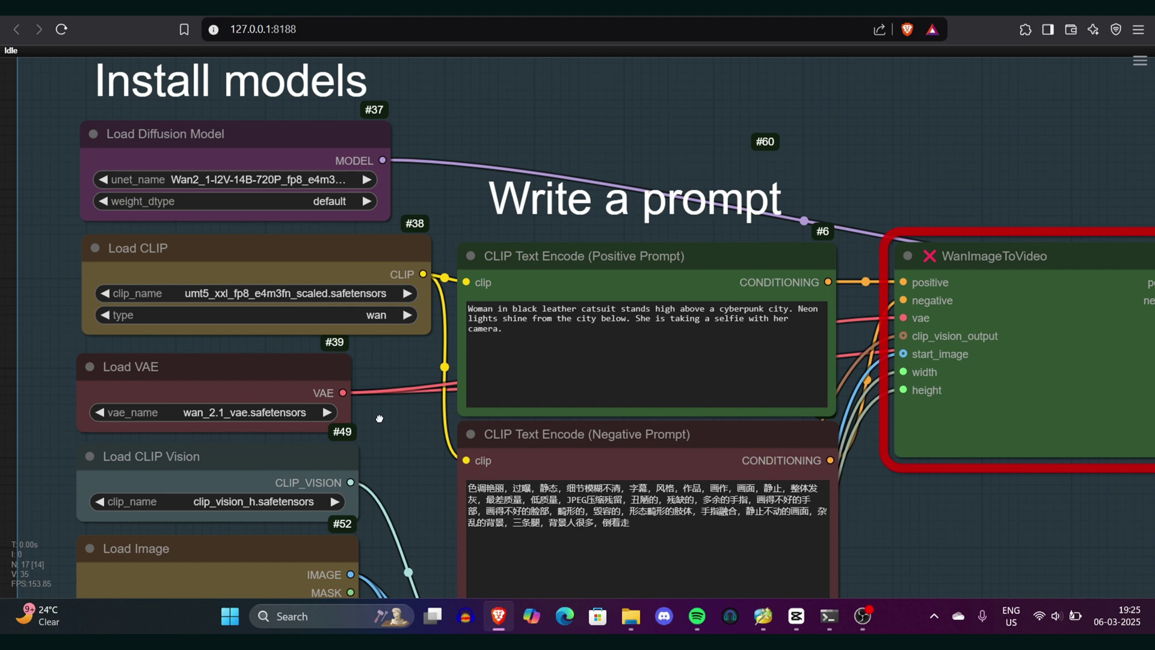
{"action": "left_click_drag", "start_coordinate": [380, 419], "coordinate": [377, 84]}
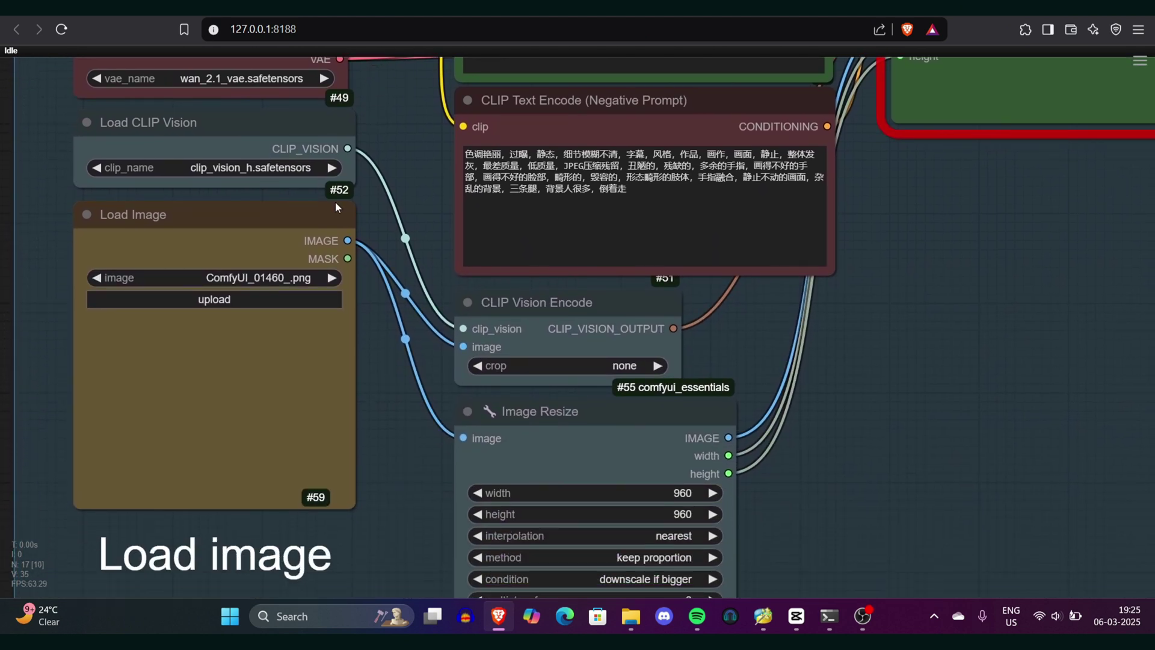
{"action": "left_click_drag", "start_coordinate": [371, 314], "coordinate": [245, 267]}
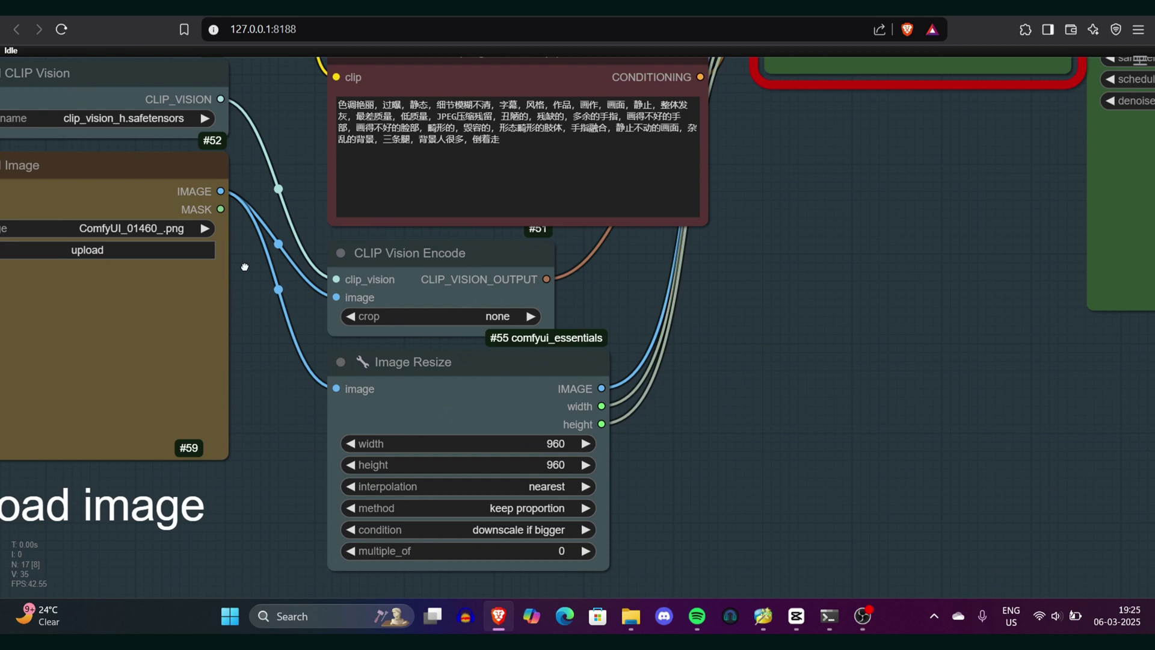